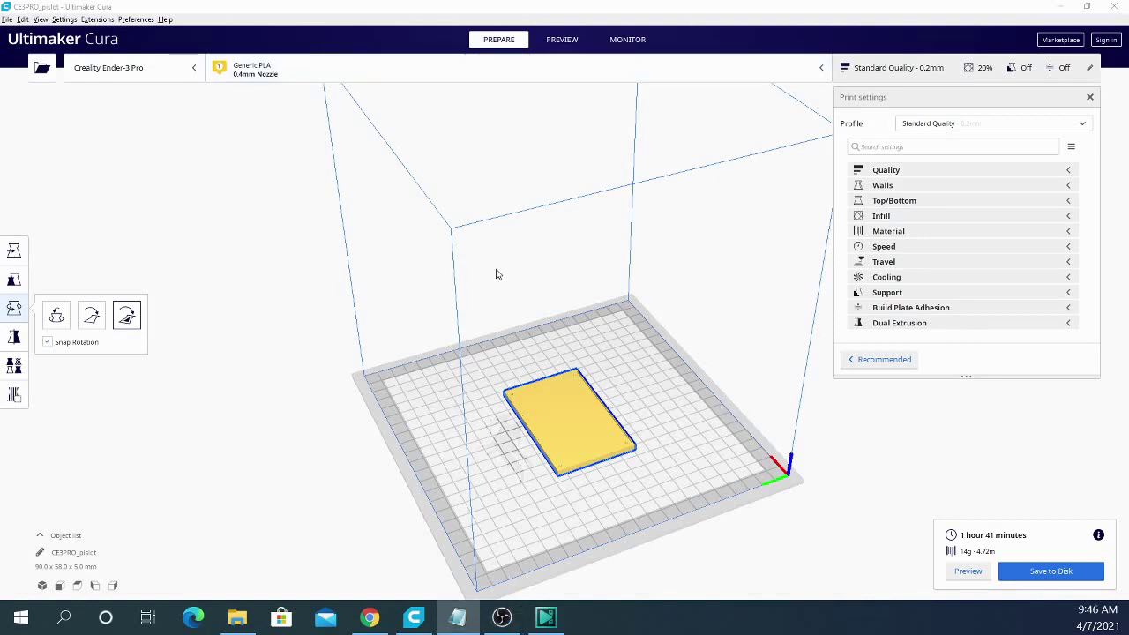
Step: Check Cura's version and licence information, then close that window
{"action": "right_click_drag", "start_coordinate": [340, 459], "coordinate": [335, 345]}
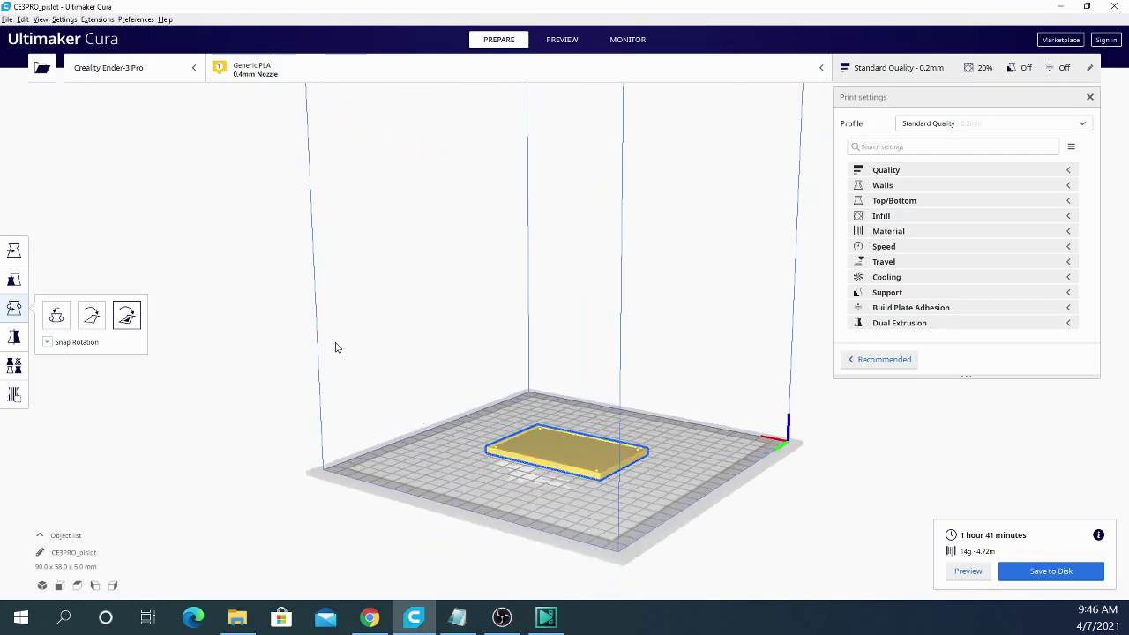
{"action": "left_click", "coordinate": [165, 19]}
{"action": "left_click", "coordinate": [187, 101]}
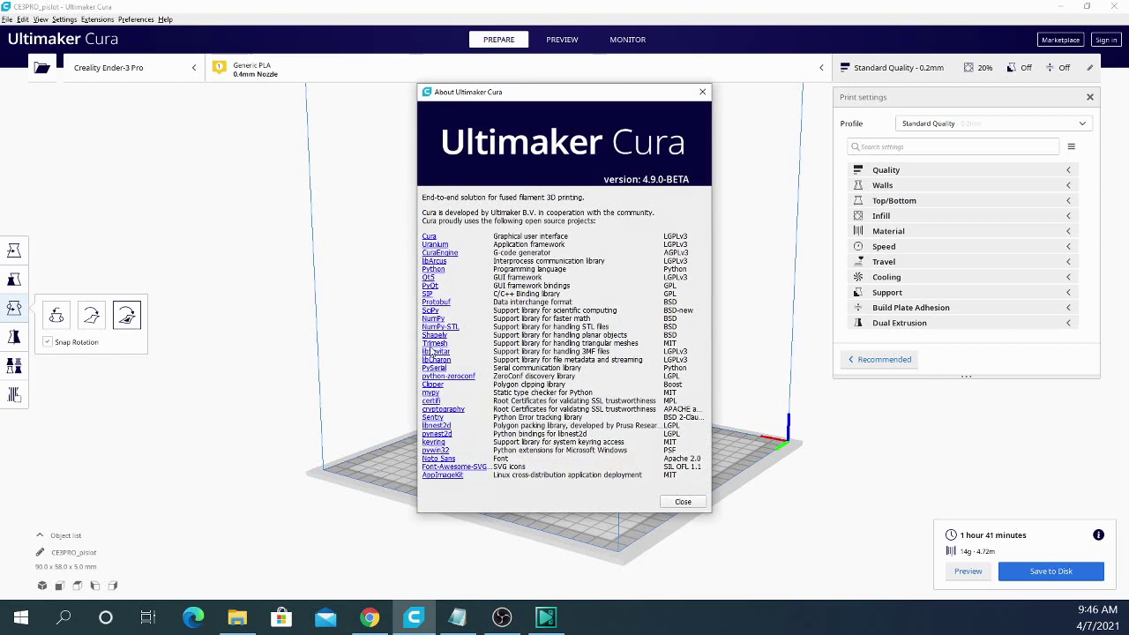
{"action": "left_click", "coordinate": [703, 92]}
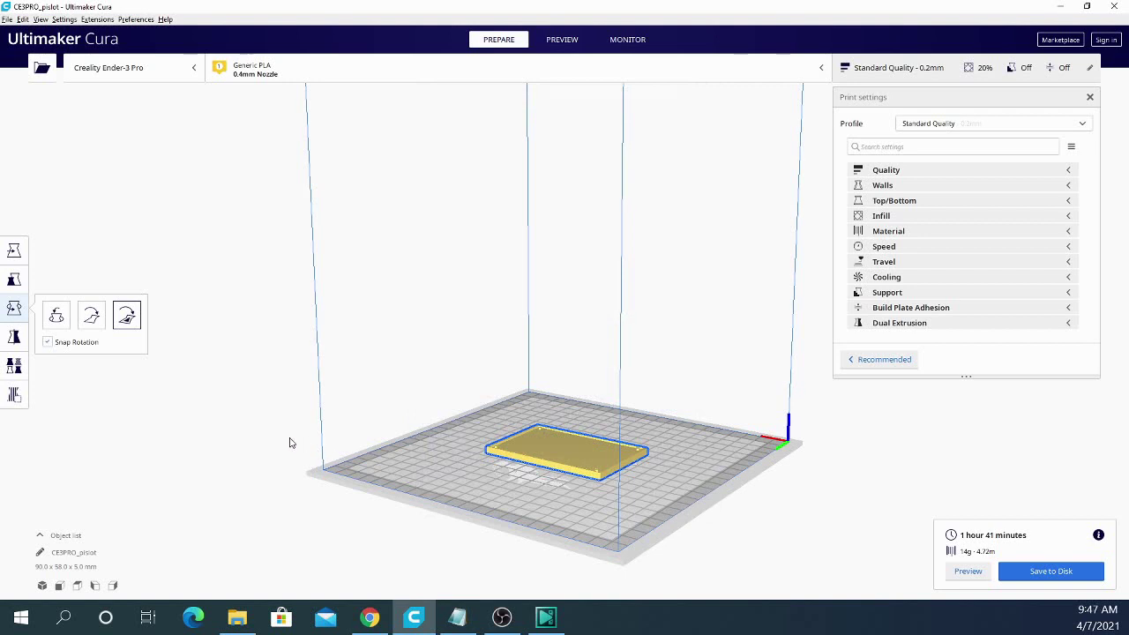
Step: Orbit the build plate and show the case's sliced layer preview by line type
{"action": "right_click_drag", "start_coordinate": [367, 533], "coordinate": [432, 525]}
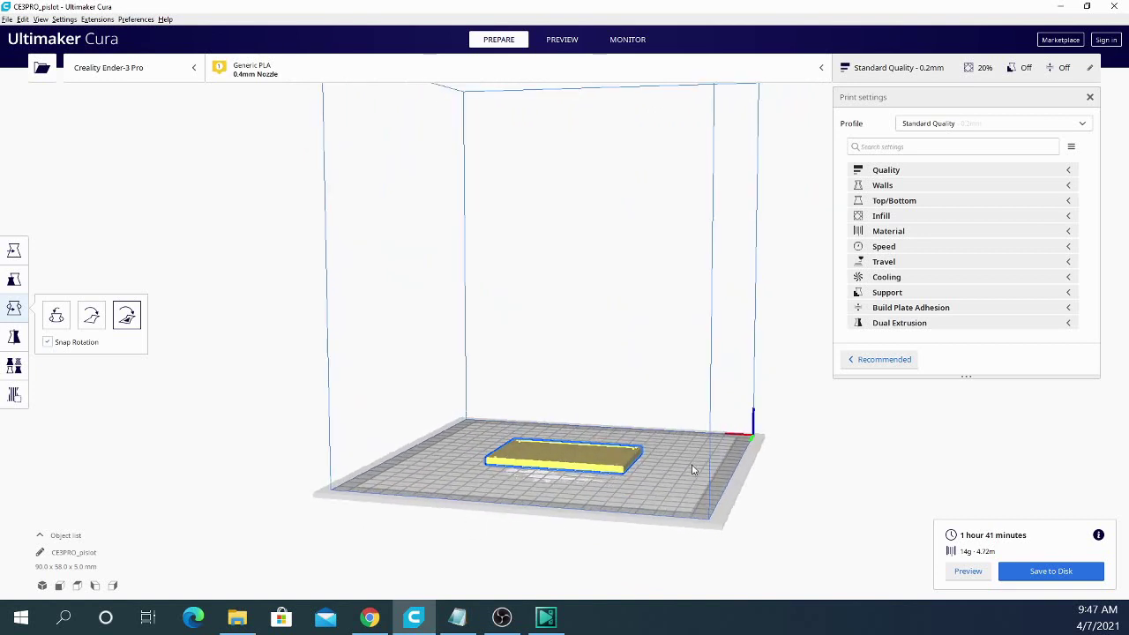
{"action": "right_click_drag", "start_coordinate": [693, 467], "coordinate": [681, 484]}
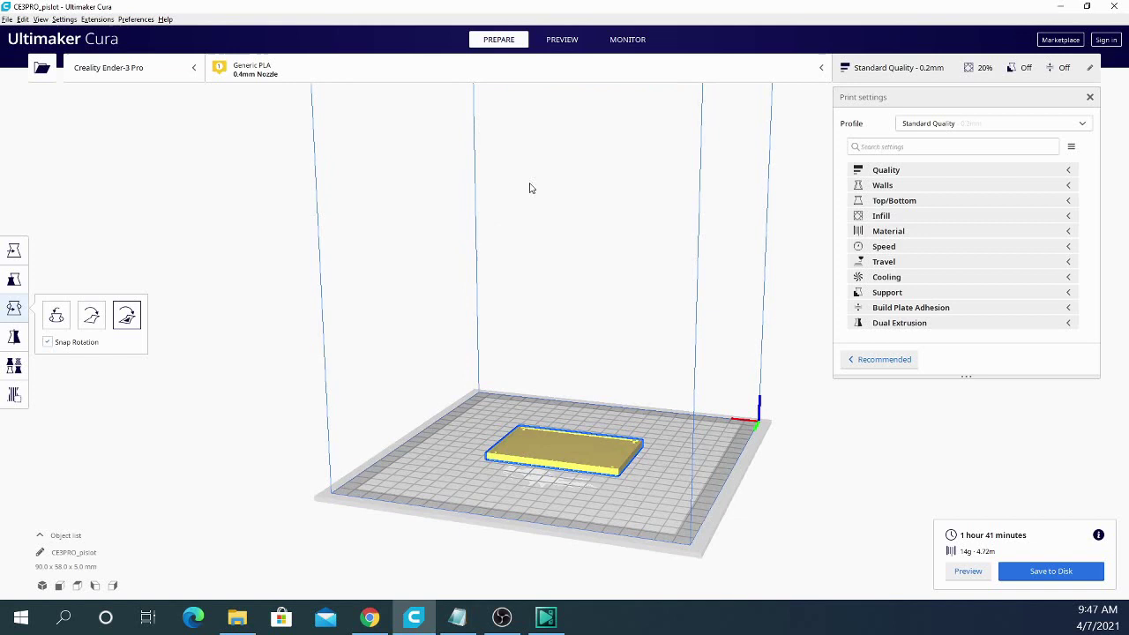
{"action": "left_click", "coordinate": [562, 41]}
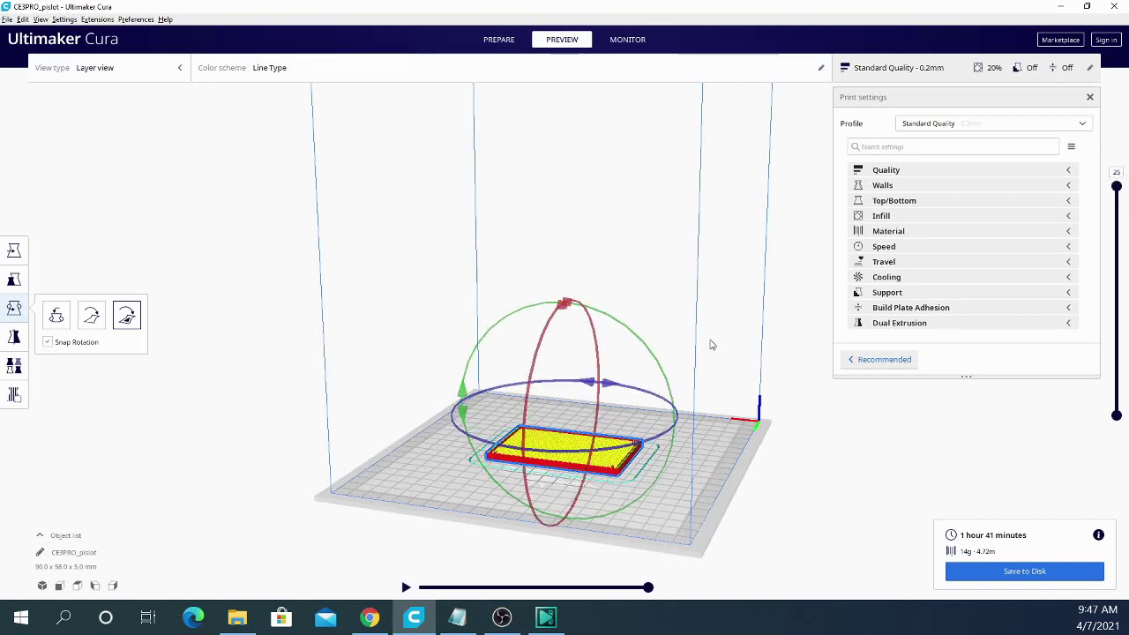
{"action": "right_click_drag", "start_coordinate": [710, 481], "coordinate": [505, 488]}
{"action": "scroll", "coordinate": [506, 488], "scroll_direction": "up", "scroll_amount": 10}
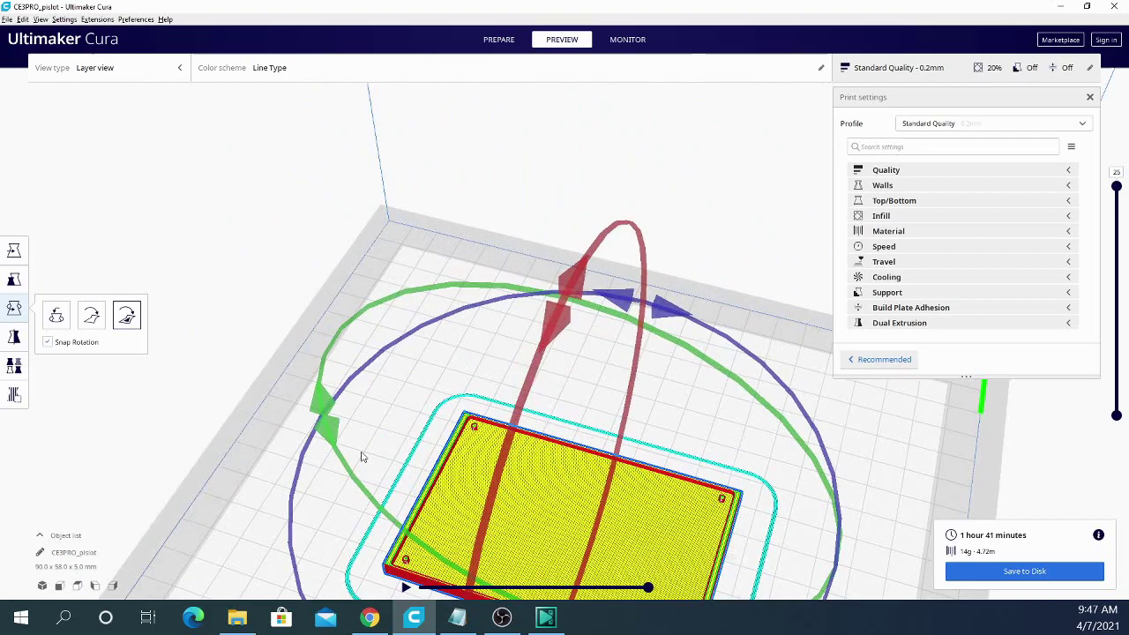
{"action": "right_click_drag", "start_coordinate": [311, 455], "coordinate": [227, 261]}
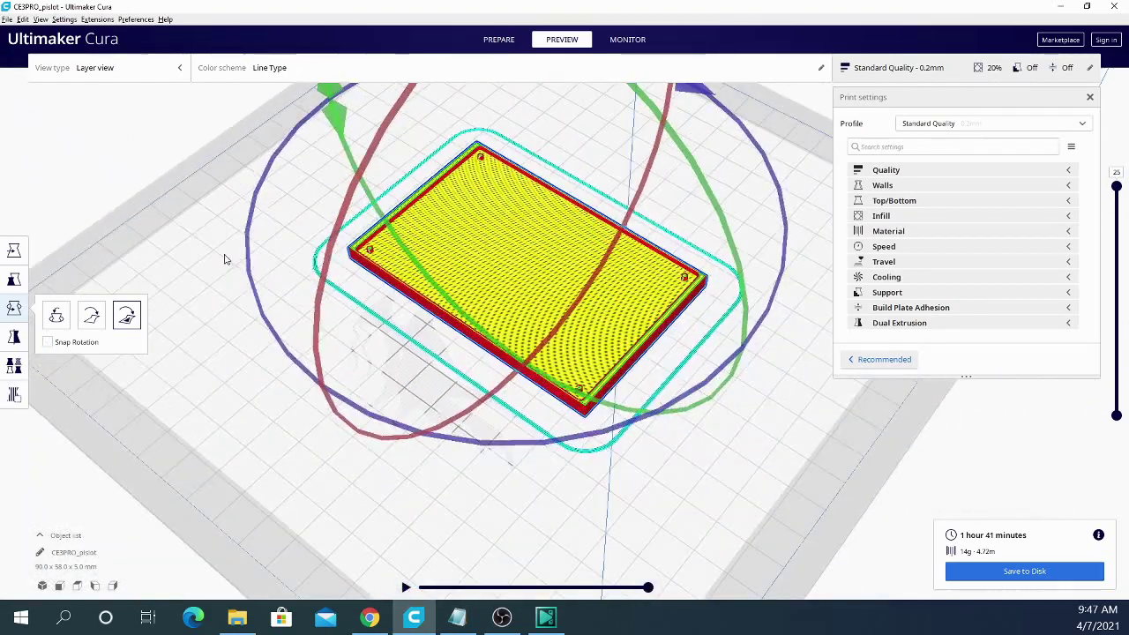
{"action": "right_click_drag", "start_coordinate": [947, 520], "coordinate": [663, 420]}
{"action": "scroll", "coordinate": [751, 517], "scroll_direction": "up", "scroll_amount": 6}
{"action": "right_click_drag", "start_coordinate": [751, 517], "coordinate": [124, 309]}
{"action": "right_click_drag", "start_coordinate": [590, 283], "coordinate": [467, 333]}
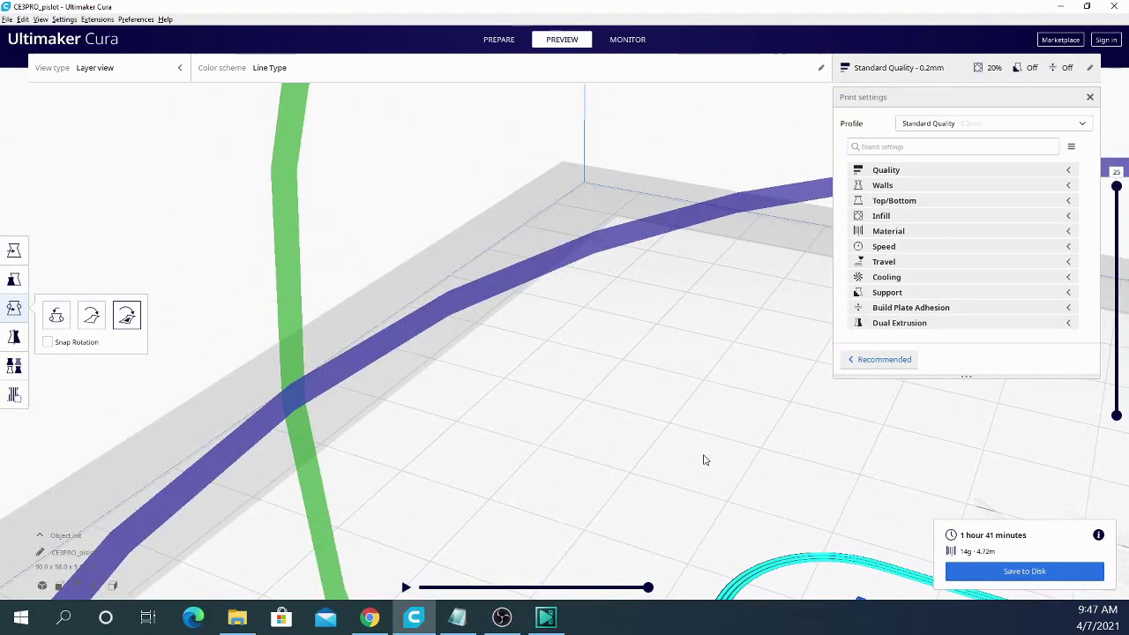
{"action": "right_click_drag", "start_coordinate": [706, 459], "coordinate": [465, 331]}
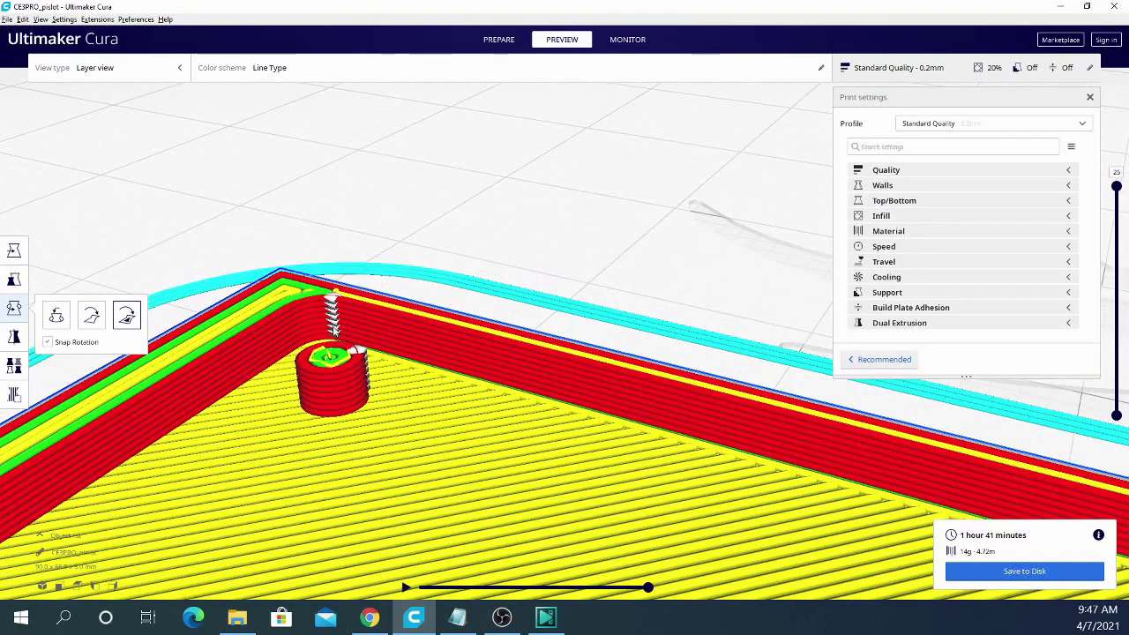
{"action": "scroll", "coordinate": [336, 329], "scroll_direction": "down", "scroll_amount": 8}
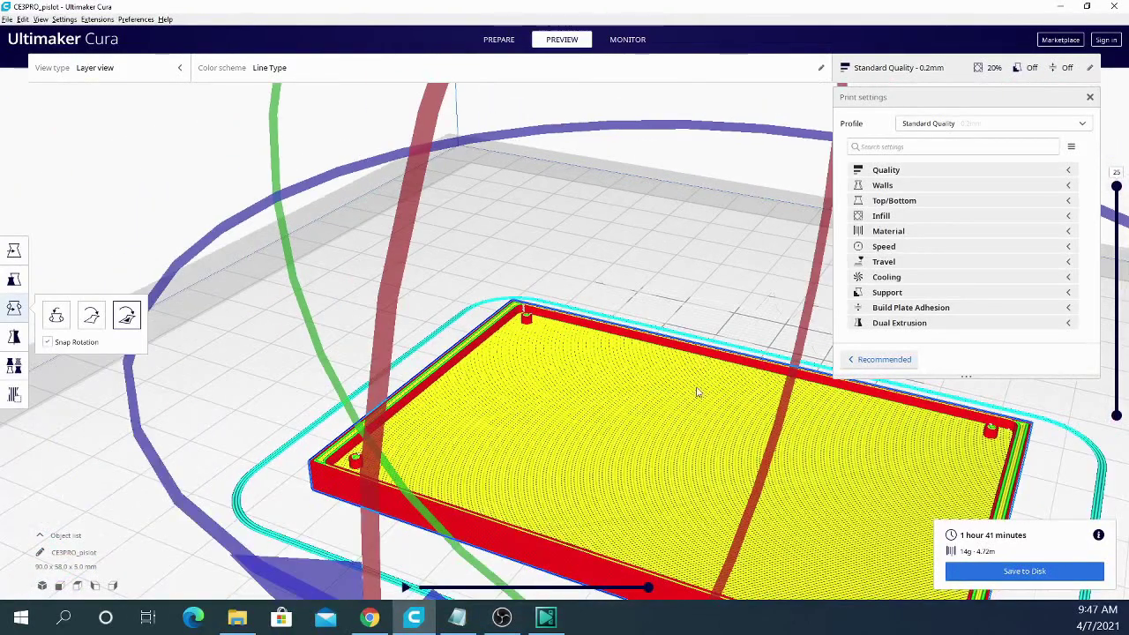
{"action": "scroll", "coordinate": [517, 327], "scroll_direction": "up", "scroll_amount": 6}
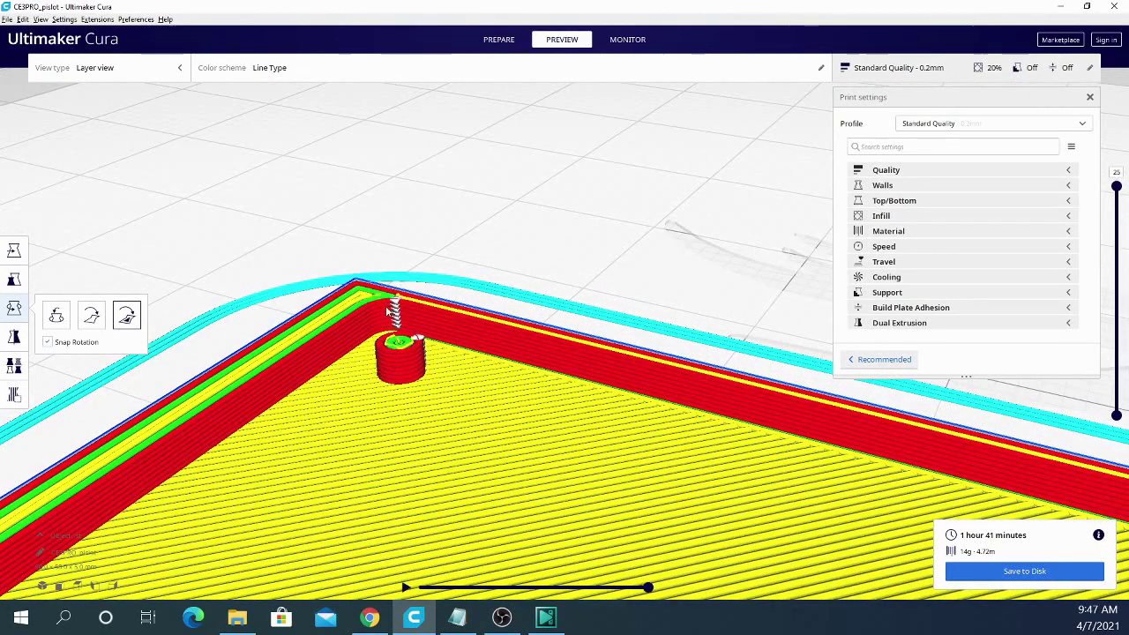
{"action": "mouse_move", "coordinate": [323, 262]}
{"action": "right_mouse_down"}
{"action": "mouse_move", "coordinate": [325, 277]}
{"action": "mouse_move", "coordinate": [722, 373]}
{"action": "mouse_move", "coordinate": [686, 403]}
{"action": "mouse_move", "coordinate": [603, 413]}
{"action": "mouse_move", "coordinate": [562, 396]}
{"action": "mouse_move", "coordinate": [721, 395]}
{"action": "mouse_move", "coordinate": [894, 328]}
{"action": "mouse_move", "coordinate": [718, 404]}
{"action": "mouse_move", "coordinate": [729, 423]}
{"action": "right_mouse_up"}
{"action": "right_click", "coordinate": [731, 423]}
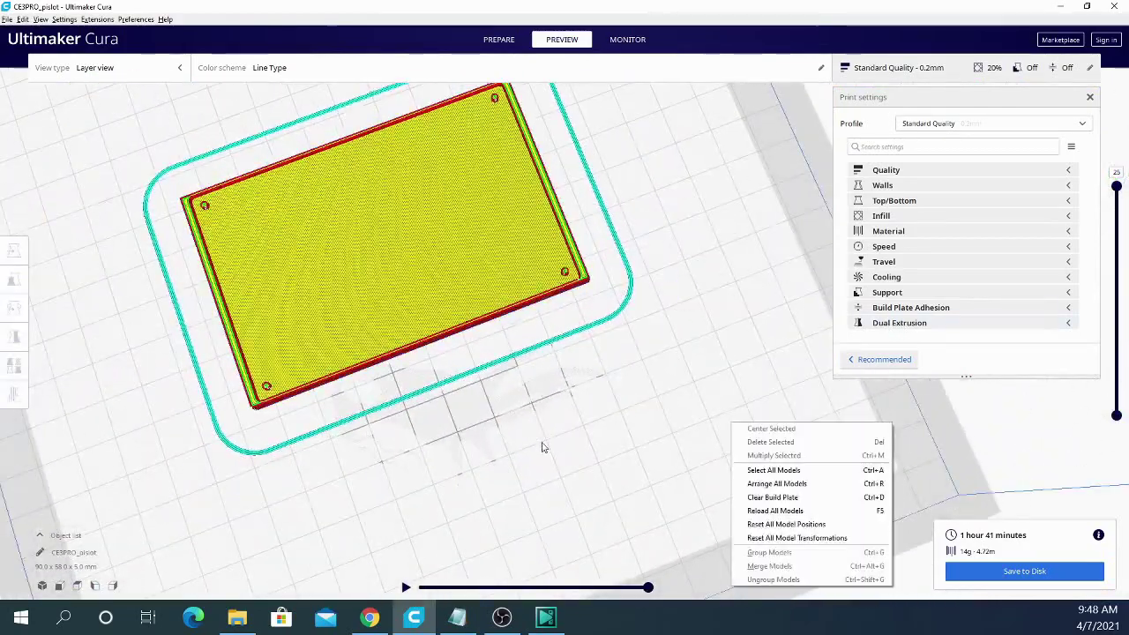
{"action": "right_click_drag", "start_coordinate": [542, 447], "coordinate": [372, 500]}
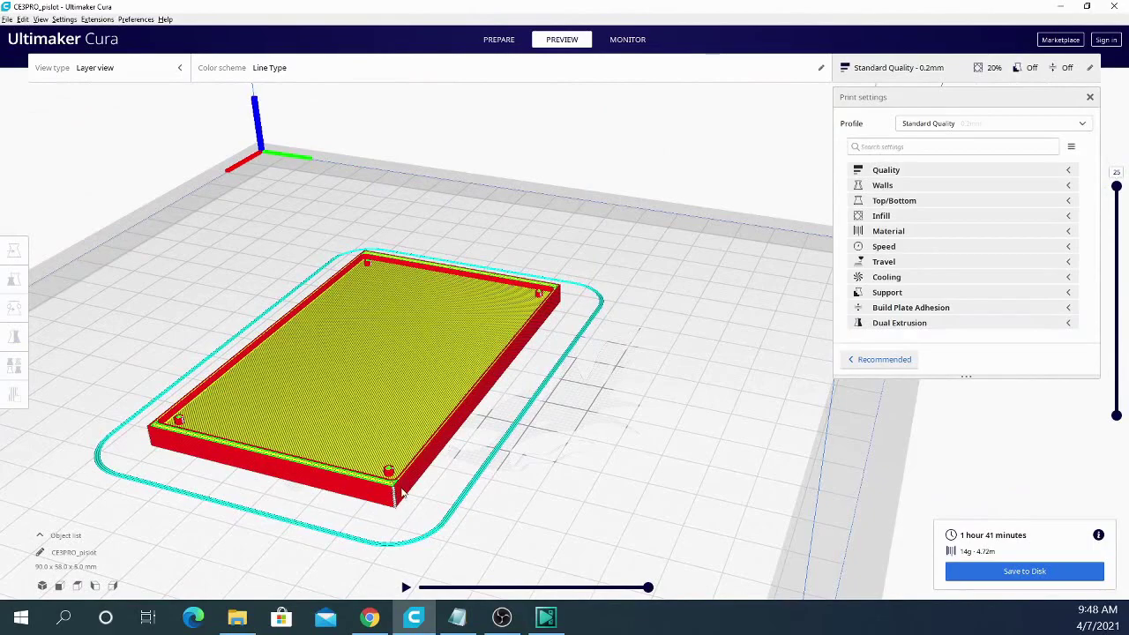
{"action": "right_click_drag", "start_coordinate": [394, 509], "coordinate": [279, 504]}
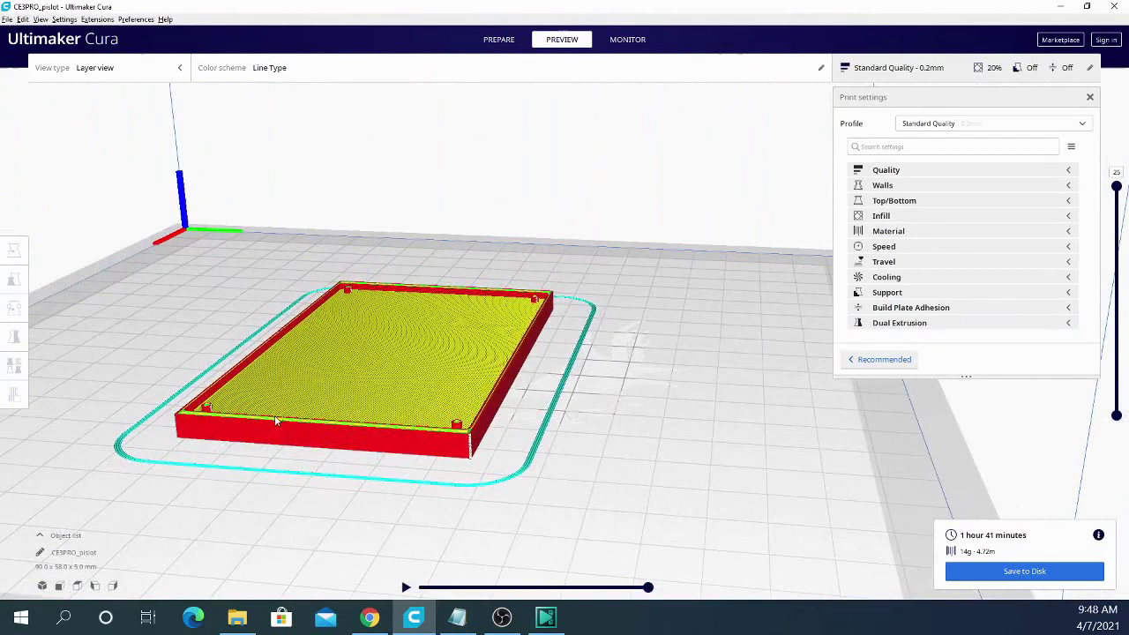
{"action": "right_click_drag", "start_coordinate": [643, 383], "coordinate": [607, 383]}
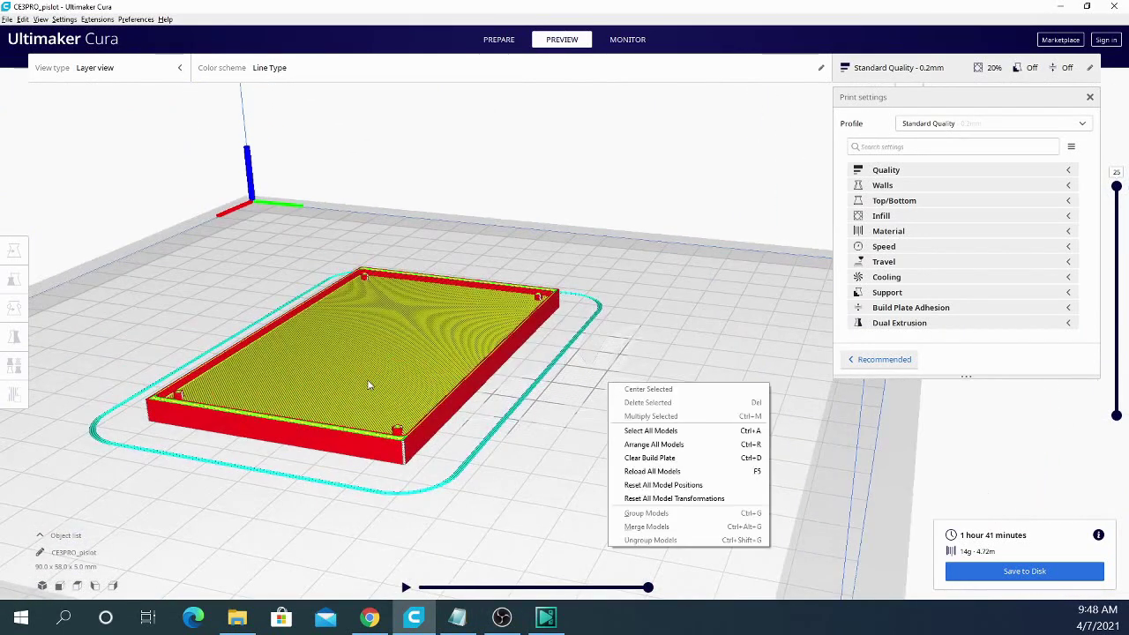
{"action": "right_click_drag", "start_coordinate": [114, 501], "coordinate": [224, 468]}
Step: Open What's New from the Help menu to its Line type default colour scheme slide
{"action": "left_click", "coordinate": [136, 20]}
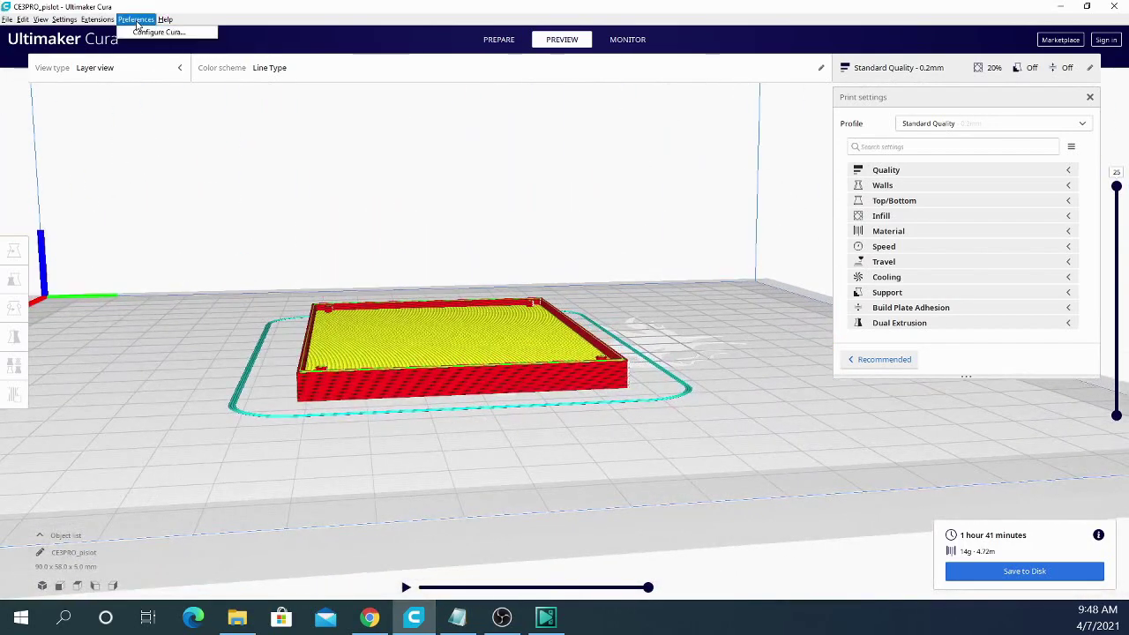
{"action": "mouse_move", "coordinate": [164, 21]}
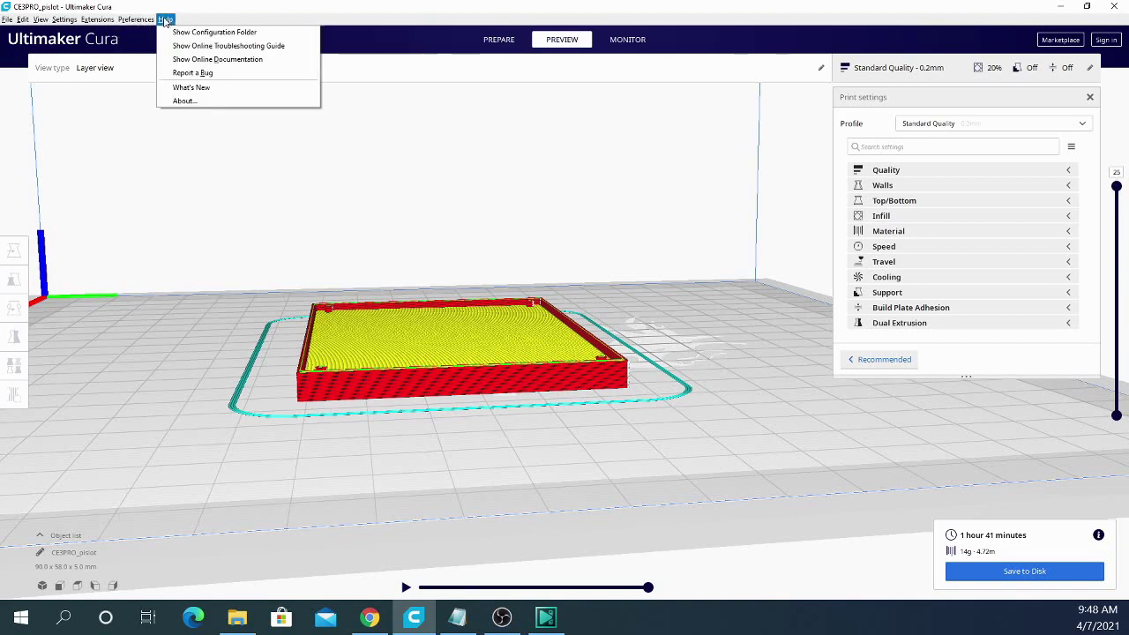
{"action": "left_click", "coordinate": [191, 88]}
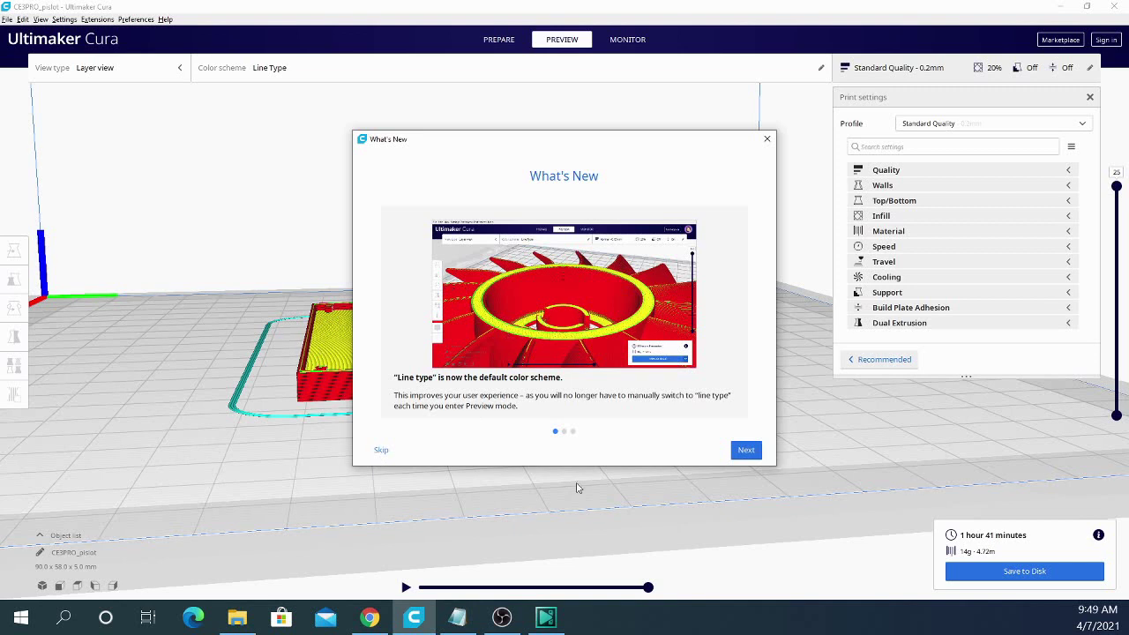
Step: Advance two slides to the final 'There is a lot more..' page
{"action": "left_click", "coordinate": [746, 452]}
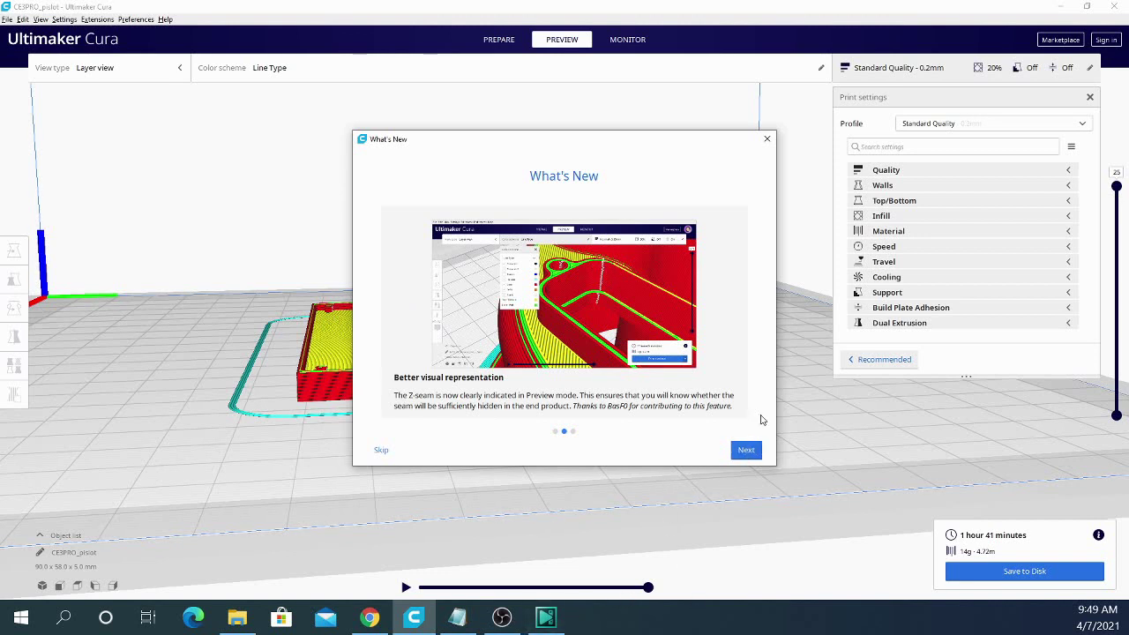
{"action": "left_click", "coordinate": [754, 450]}
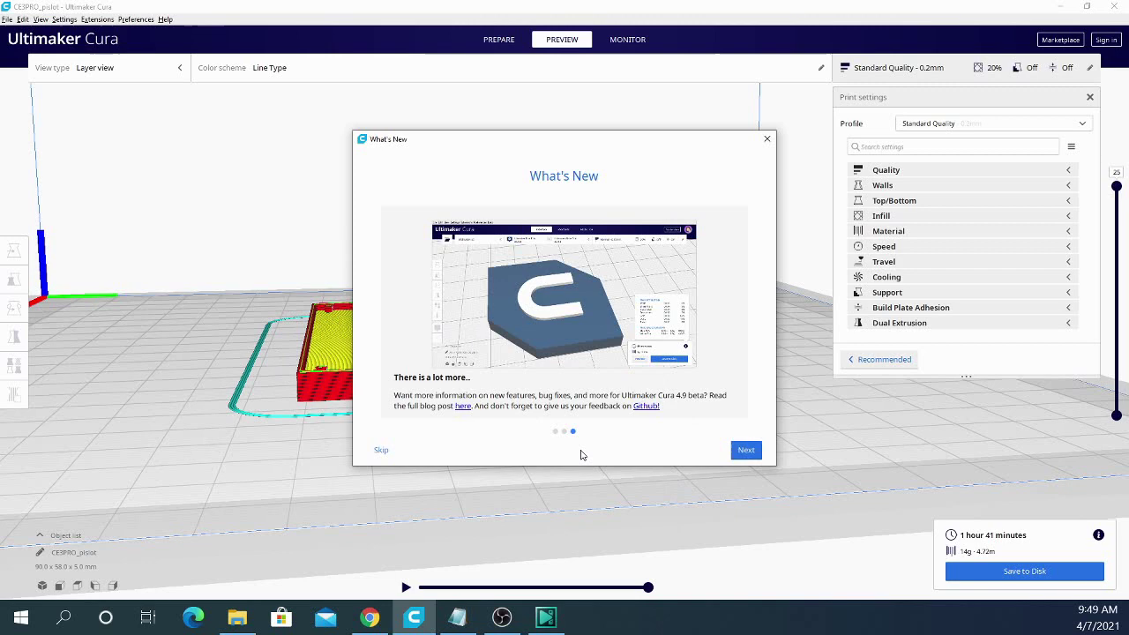
Step: Open the Cura 4.9 beta blog post in Chrome, skim it, then minimise the browser
{"action": "left_click", "coordinate": [462, 407]}
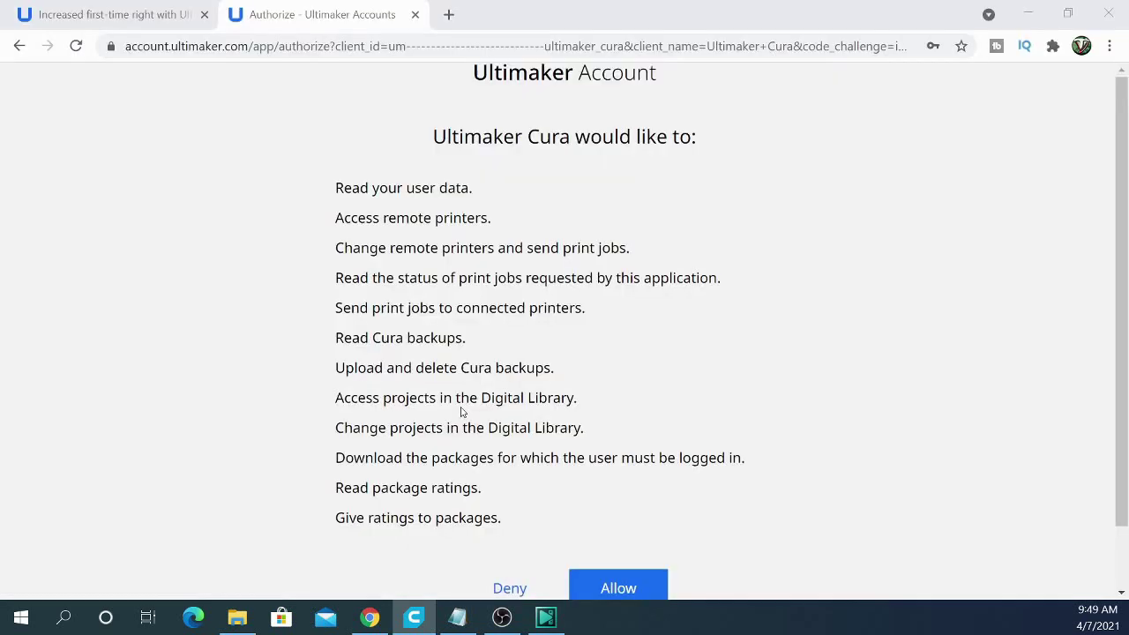
{"action": "scroll", "coordinate": [485, 401], "scroll_direction": "down", "scroll_amount": 20}
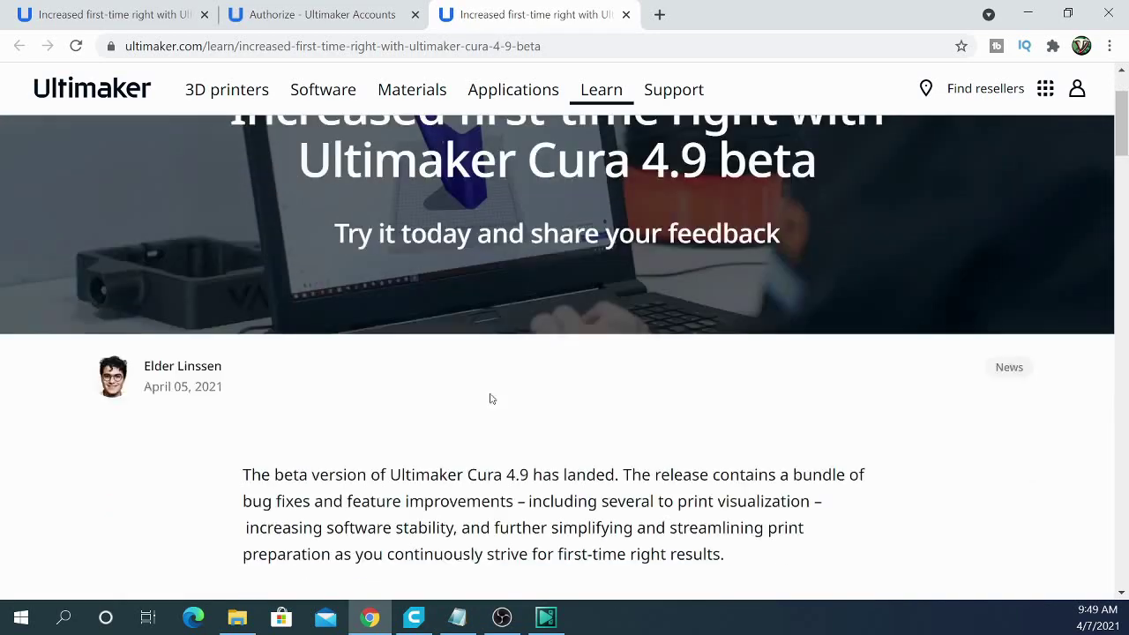
{"action": "scroll", "coordinate": [491, 399], "scroll_direction": "down", "scroll_amount": 13}
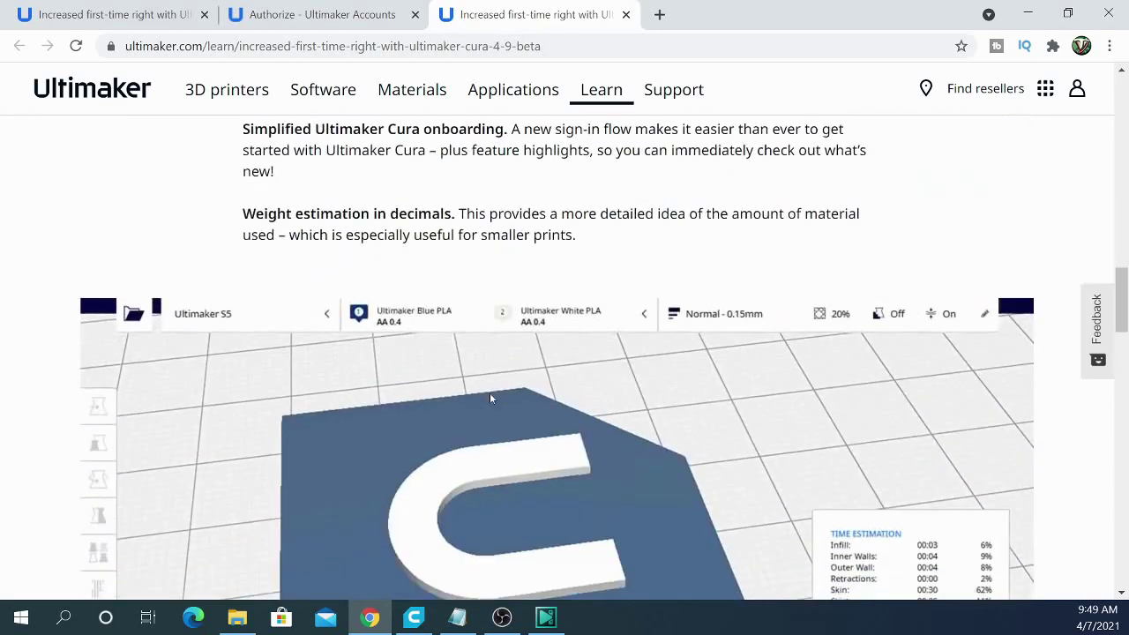
{"action": "scroll", "coordinate": [491, 399], "scroll_direction": "up", "scroll_amount": 1}
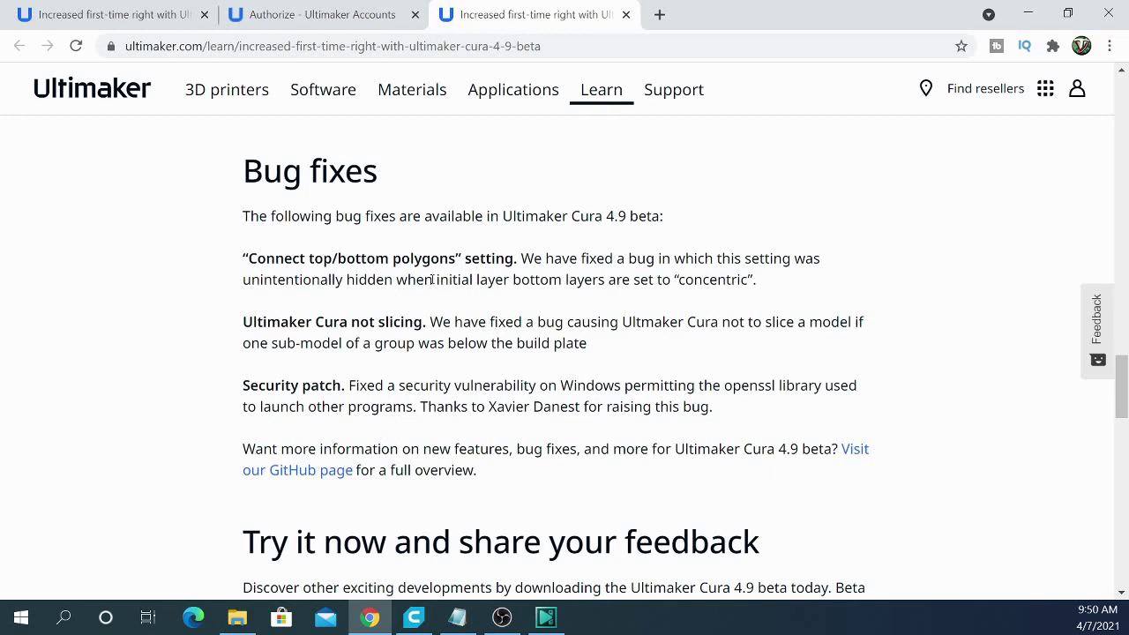
{"action": "scroll", "coordinate": [432, 278], "scroll_direction": "down", "scroll_amount": 3}
{"action": "scroll", "coordinate": [446, 295], "scroll_direction": "up", "scroll_amount": 4}
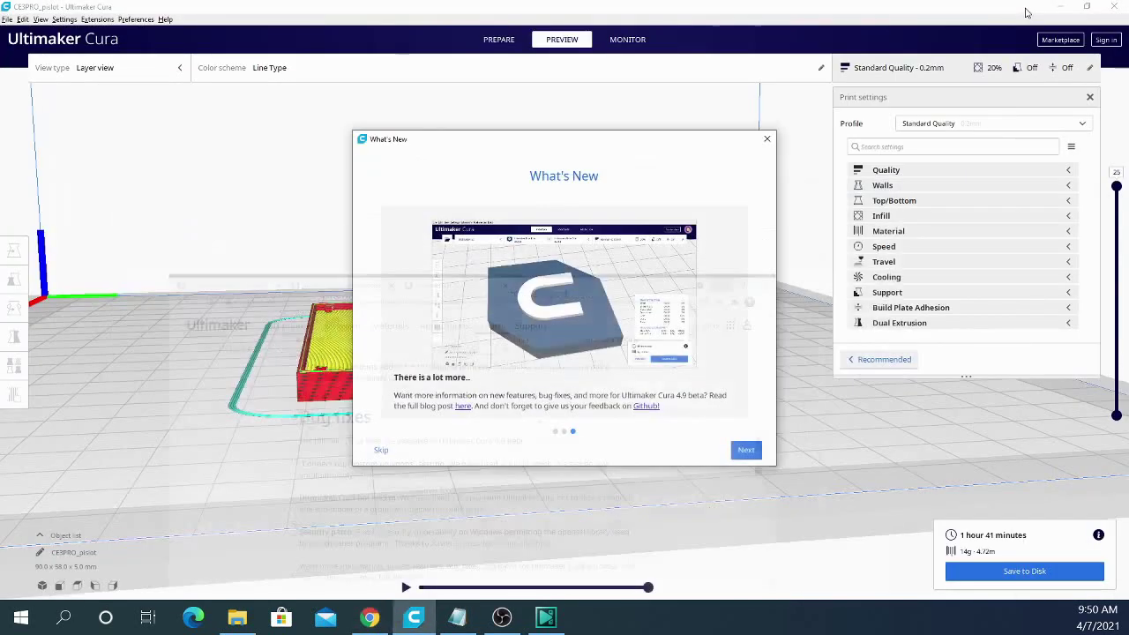
{"action": "left_click", "coordinate": [1023, 14]}
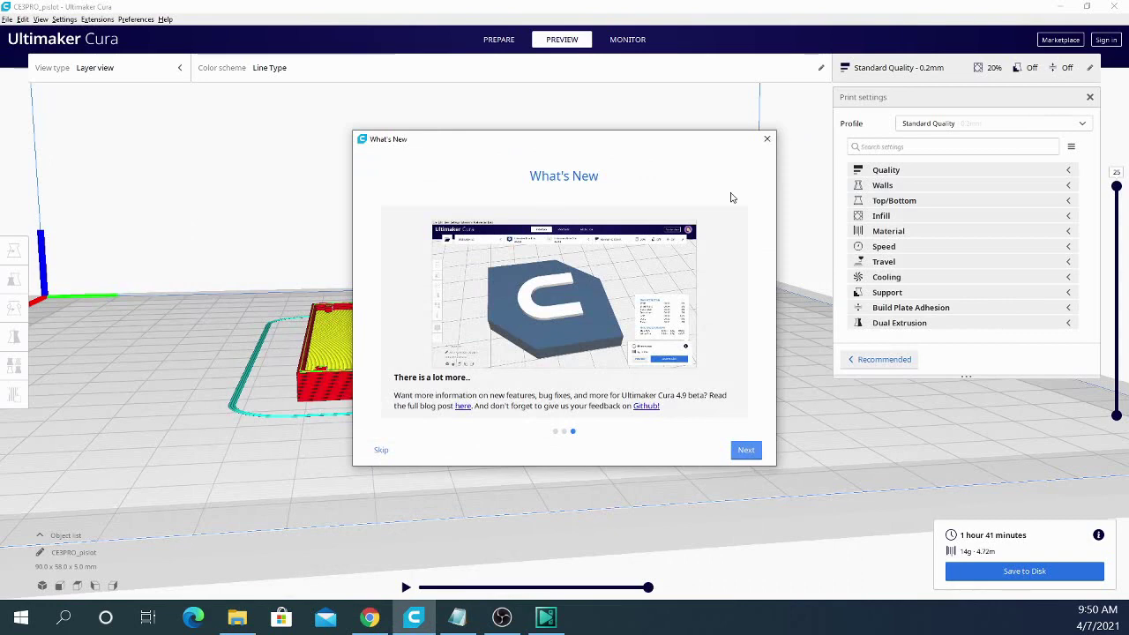
{"action": "left_click", "coordinate": [760, 147]}
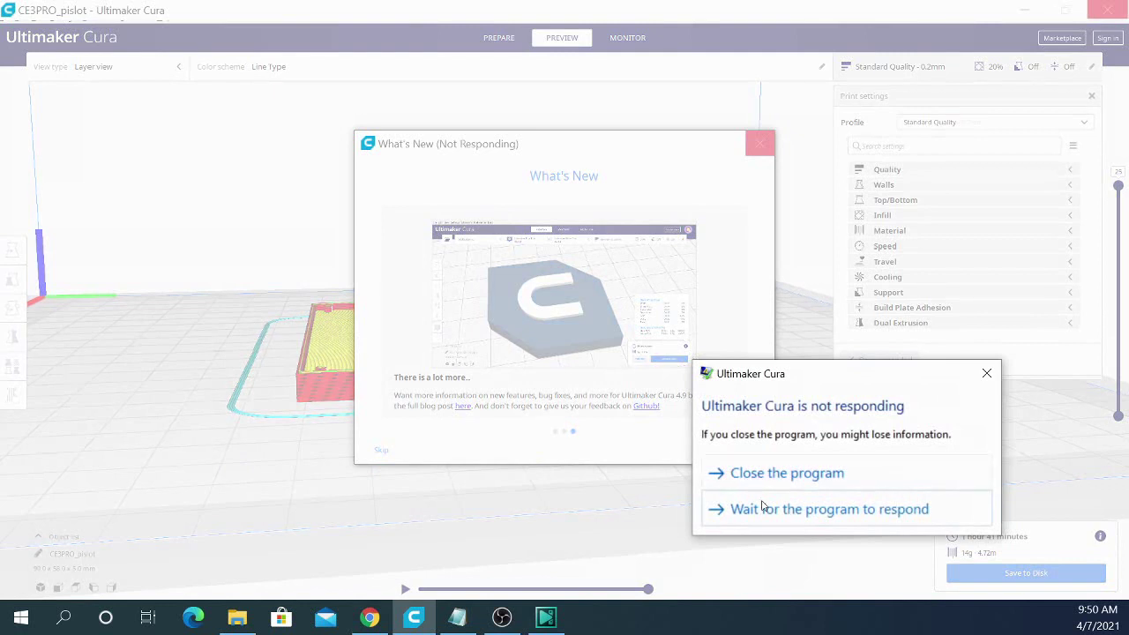
{"action": "left_click", "coordinate": [764, 509]}
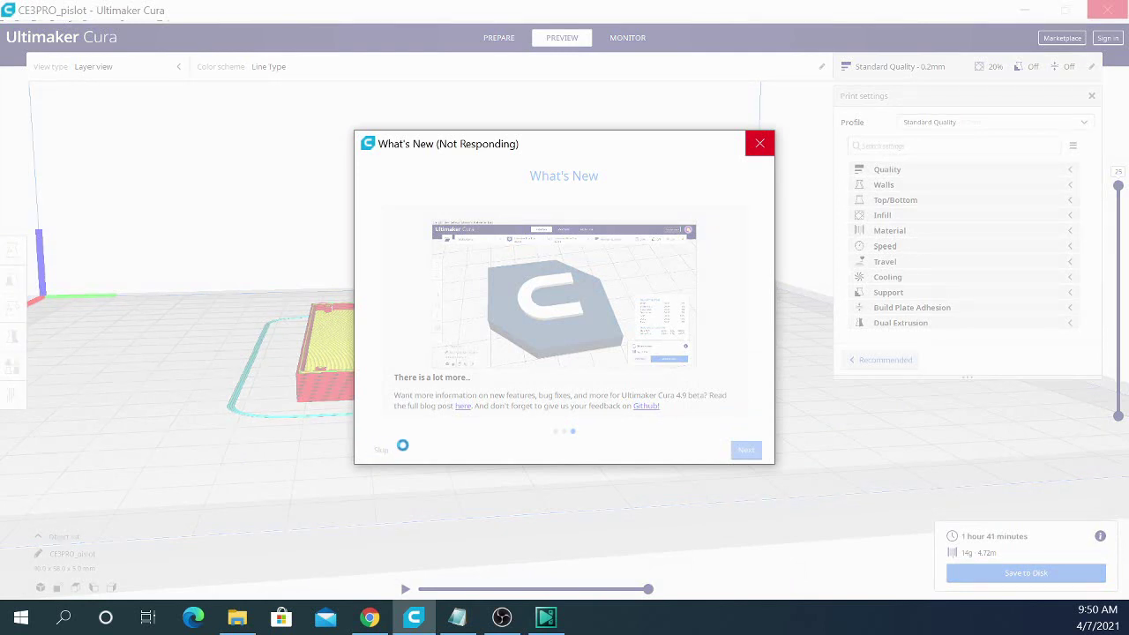
Step: In Chrome, look over the Ultimaker account authorisation page
{"action": "left_click", "coordinate": [370, 617]}
{"action": "left_click", "coordinate": [344, 7]}
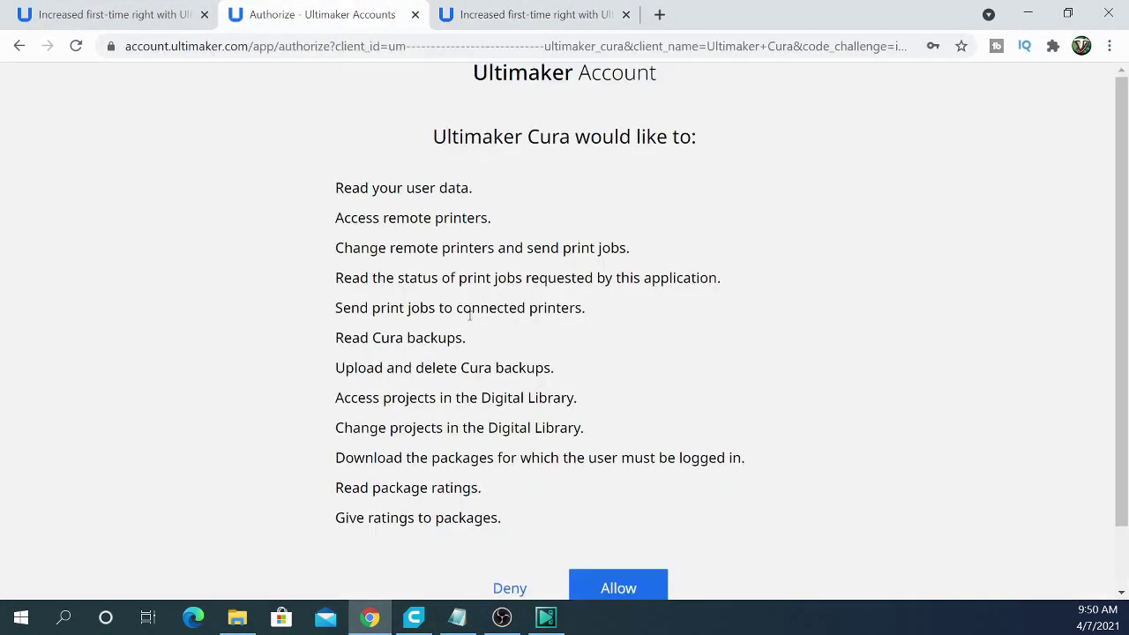
{"action": "scroll", "coordinate": [470, 315], "scroll_direction": "down", "scroll_amount": 1}
{"action": "scroll", "coordinate": [470, 314], "scroll_direction": "up", "scroll_amount": 1}
Step: Return to the 4.9 beta blog post, select its web address, then go back to Cura
{"action": "left_click", "coordinate": [121, 19]}
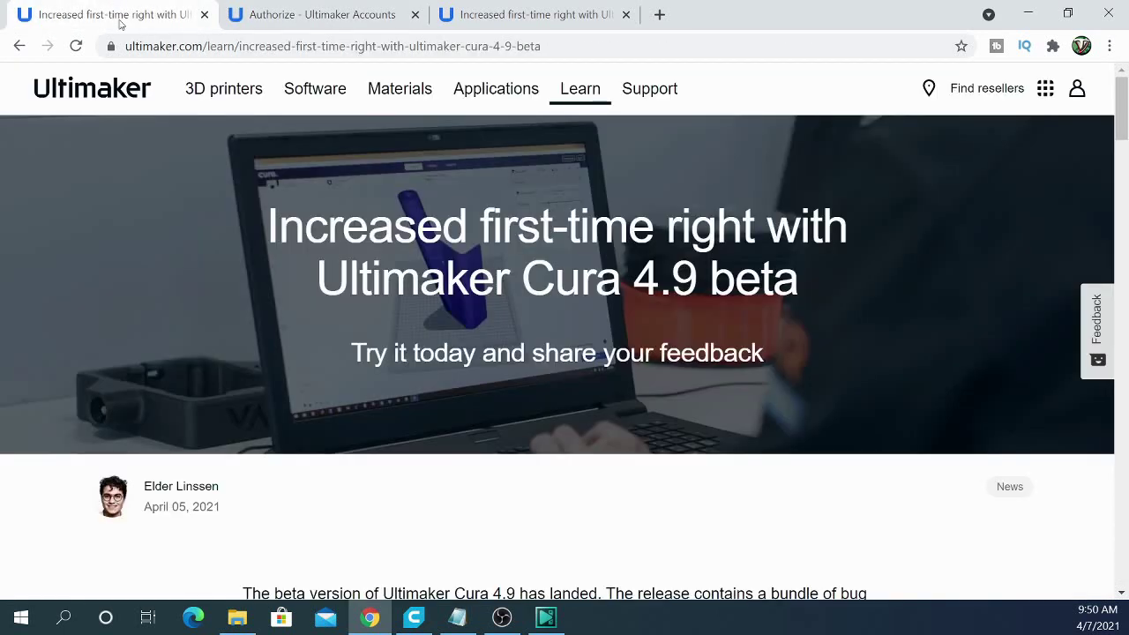
{"action": "right_click", "coordinate": [374, 439]}
{"action": "left_click", "coordinate": [782, 6]}
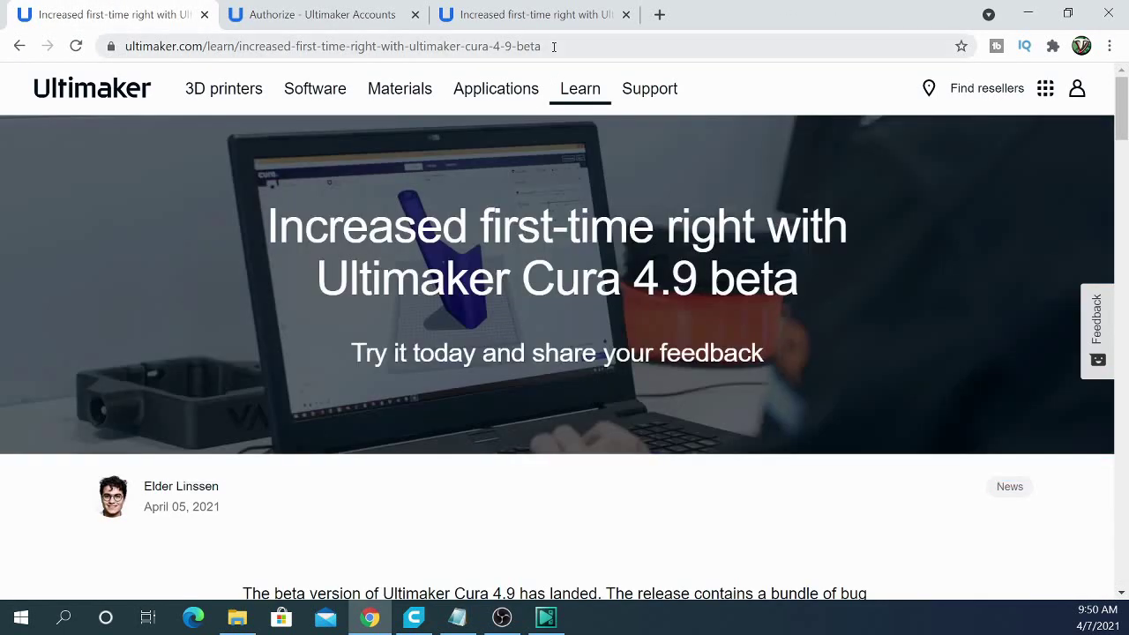
{"action": "left_click", "coordinate": [371, 46]}
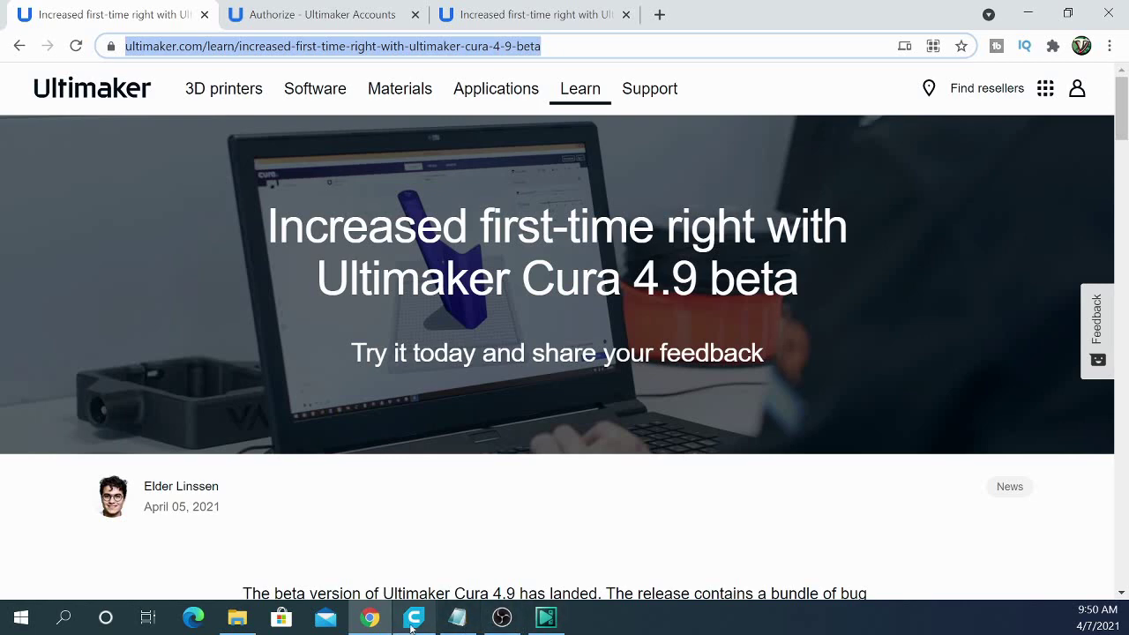
{"action": "left_click", "coordinate": [412, 625]}
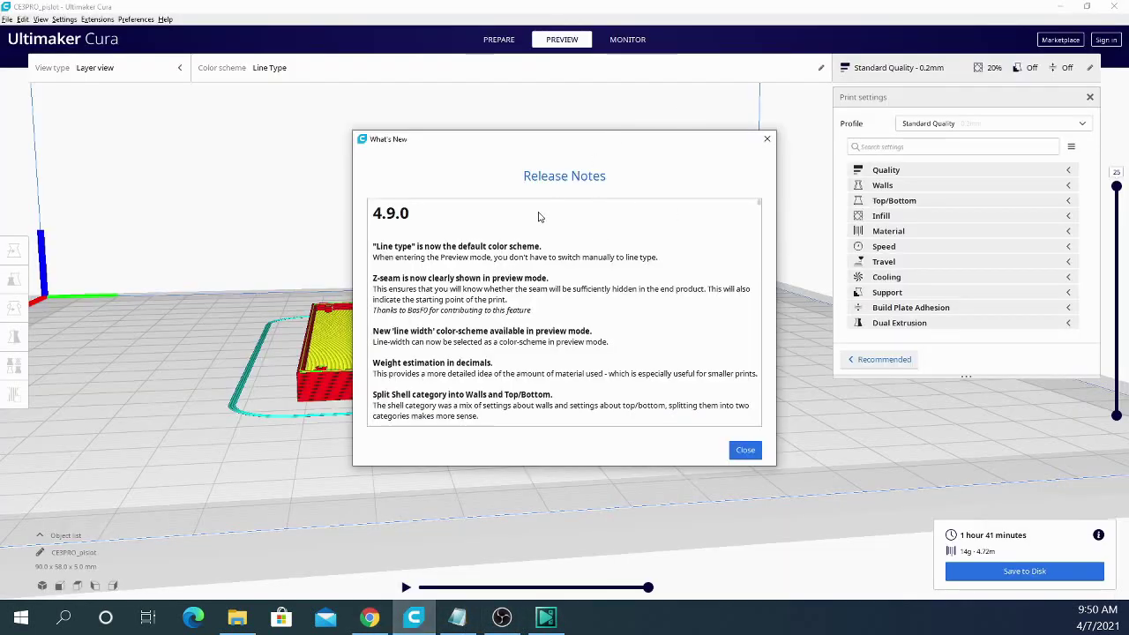
{"action": "scroll", "coordinate": [600, 388], "scroll_direction": "down", "scroll_amount": 2}
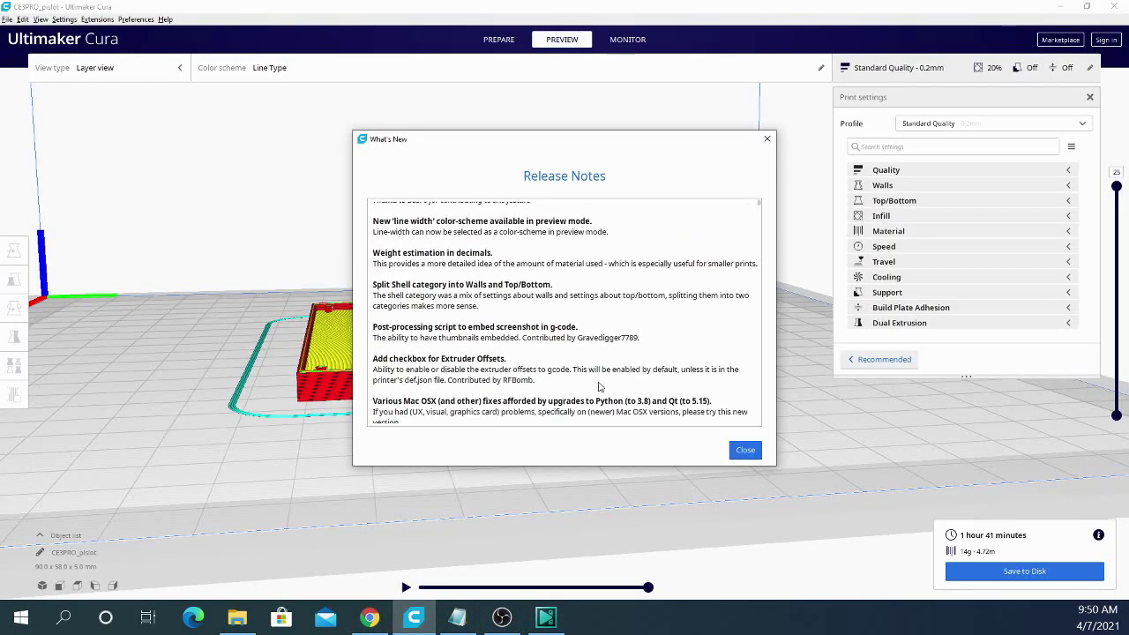
{"action": "scroll", "coordinate": [599, 388], "scroll_direction": "up", "scroll_amount": 2}
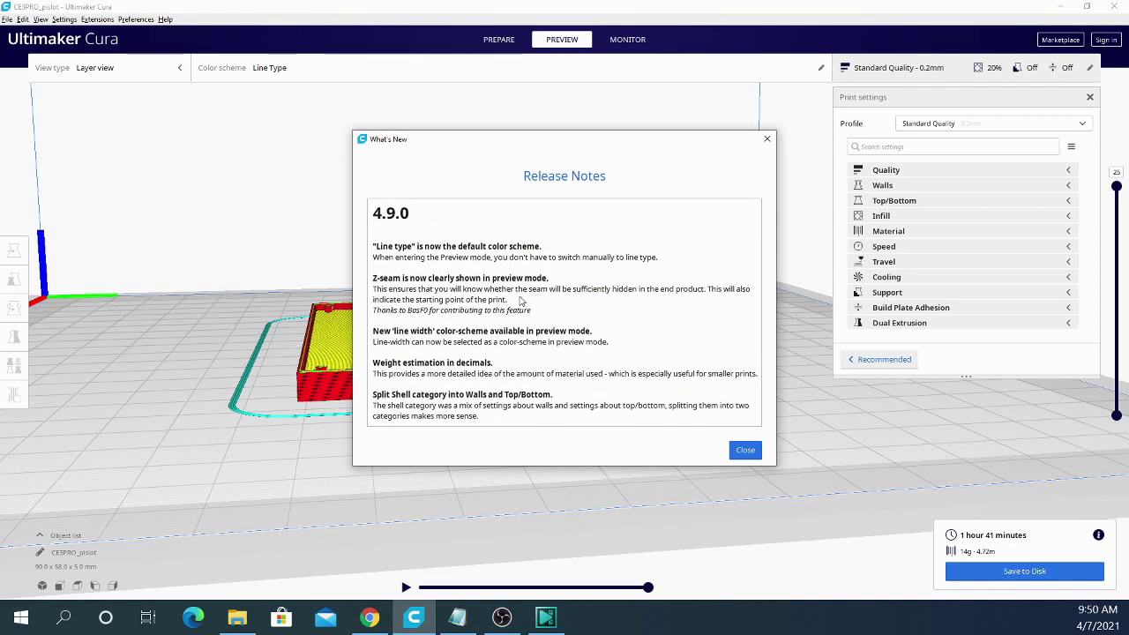
{"action": "scroll", "coordinate": [519, 292], "scroll_direction": "down", "scroll_amount": 3}
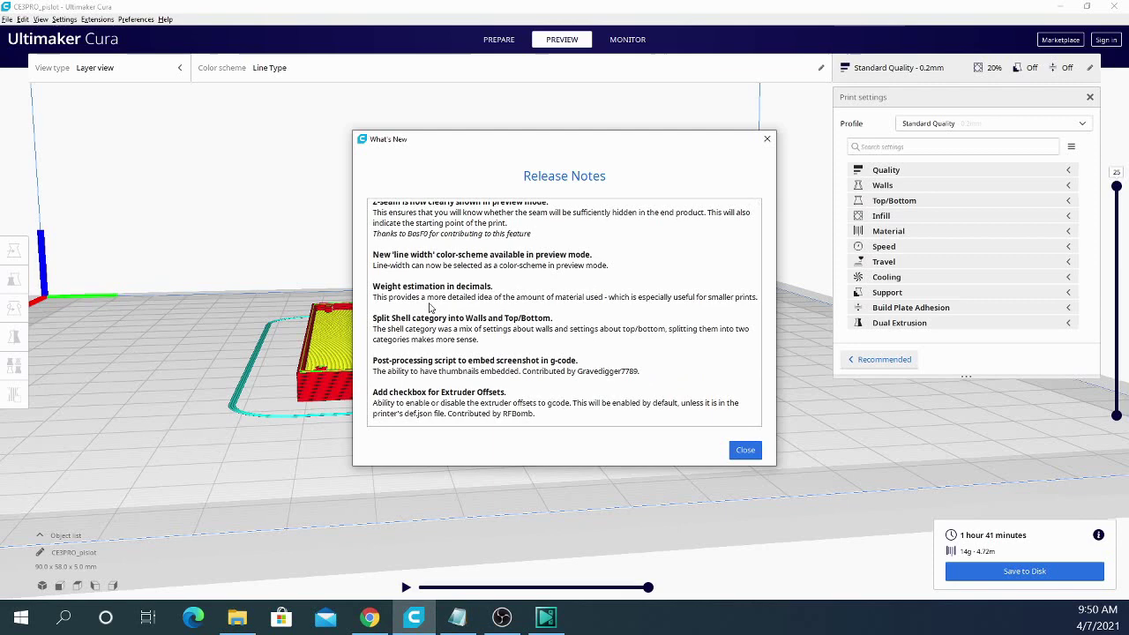
{"action": "scroll", "coordinate": [430, 306], "scroll_direction": "down", "scroll_amount": 3}
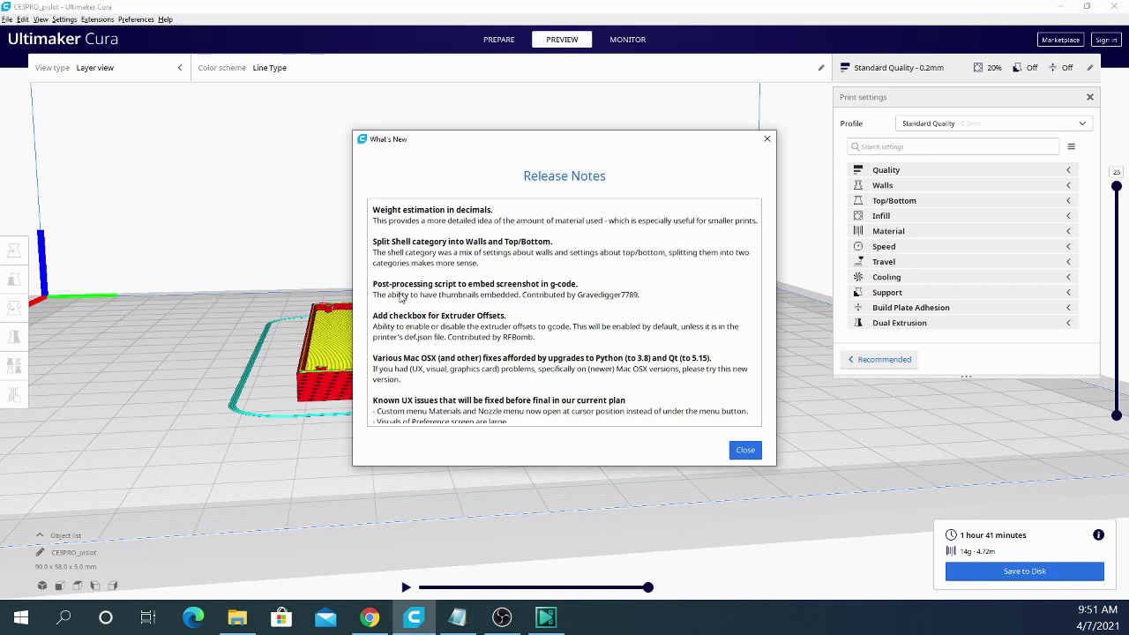
{"action": "scroll", "coordinate": [459, 353], "scroll_direction": "down", "scroll_amount": 4}
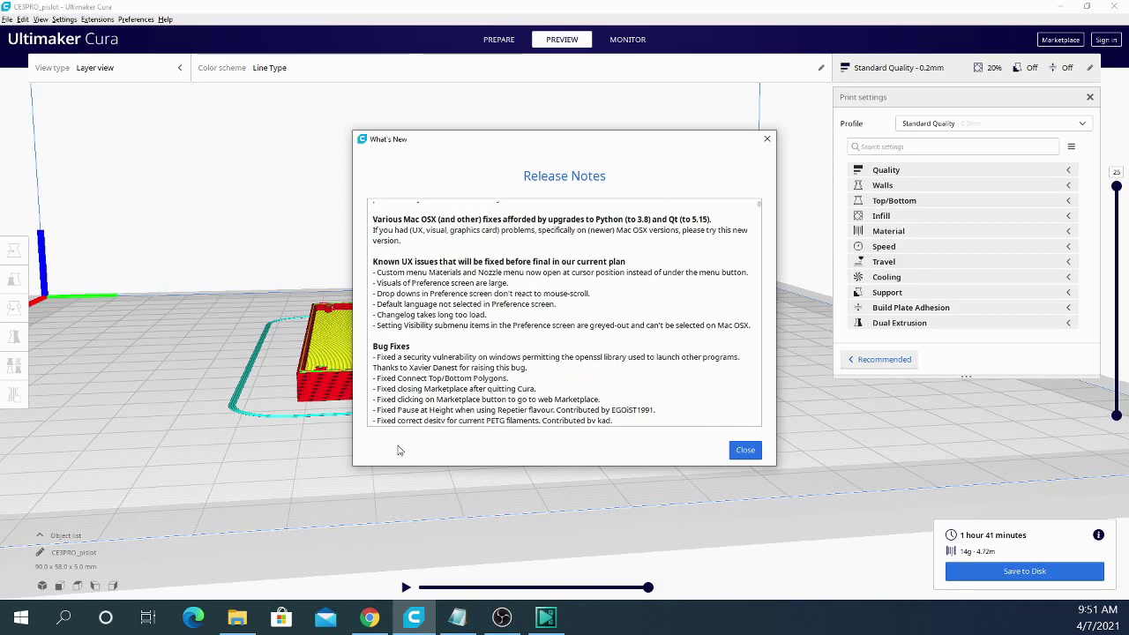
{"action": "scroll", "coordinate": [458, 269], "scroll_direction": "up", "scroll_amount": 2}
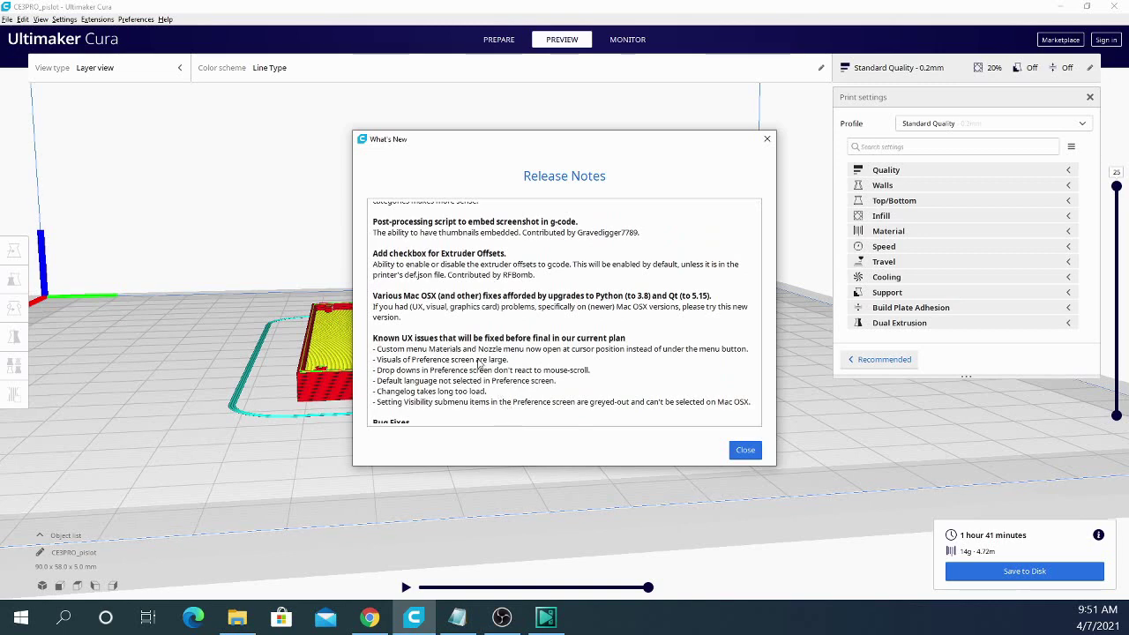
{"action": "scroll", "coordinate": [483, 379], "scroll_direction": "down", "scroll_amount": 3}
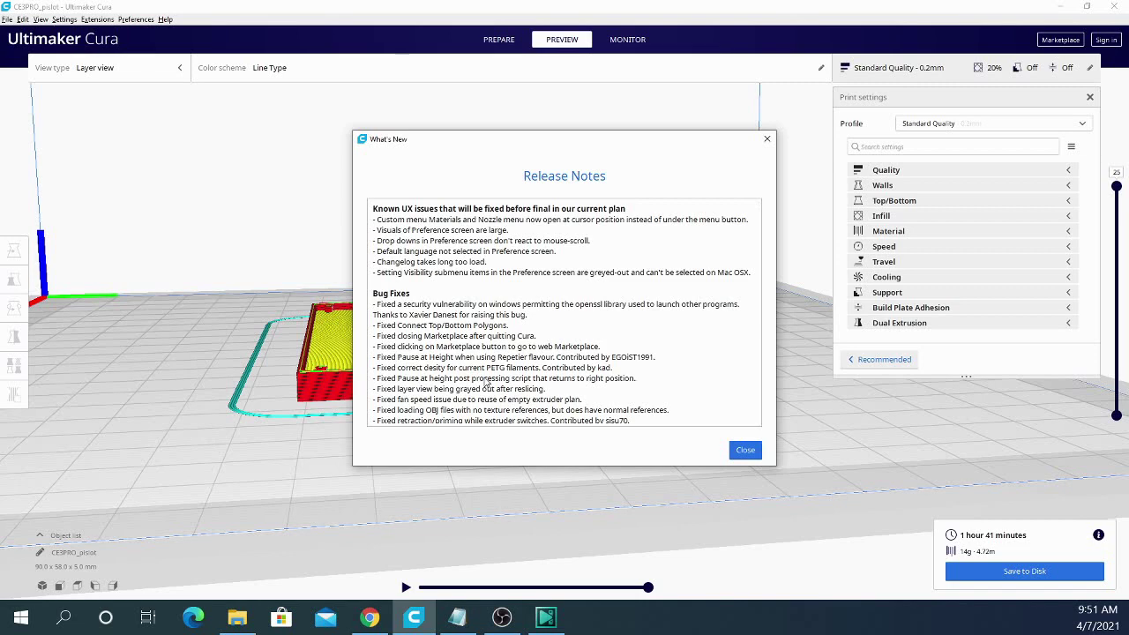
Step: Scroll through the 4.9.0 Release Notes toward the end and back up
{"action": "scroll", "coordinate": [486, 383], "scroll_direction": "down", "scroll_amount": 6}
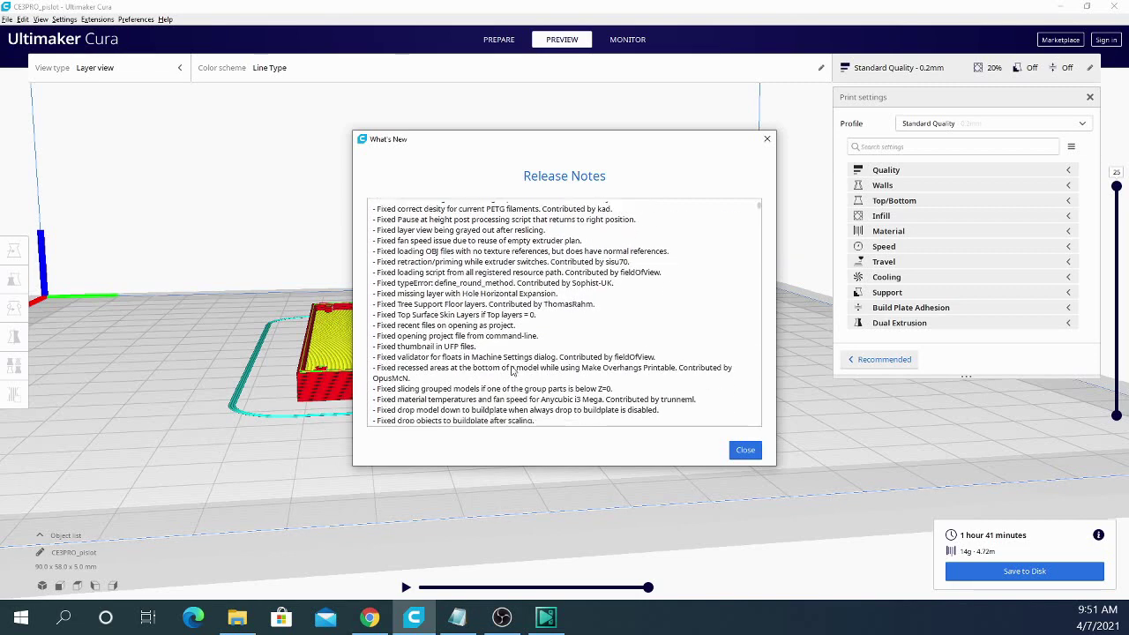
{"action": "scroll", "coordinate": [512, 372], "scroll_direction": "up", "scroll_amount": 3}
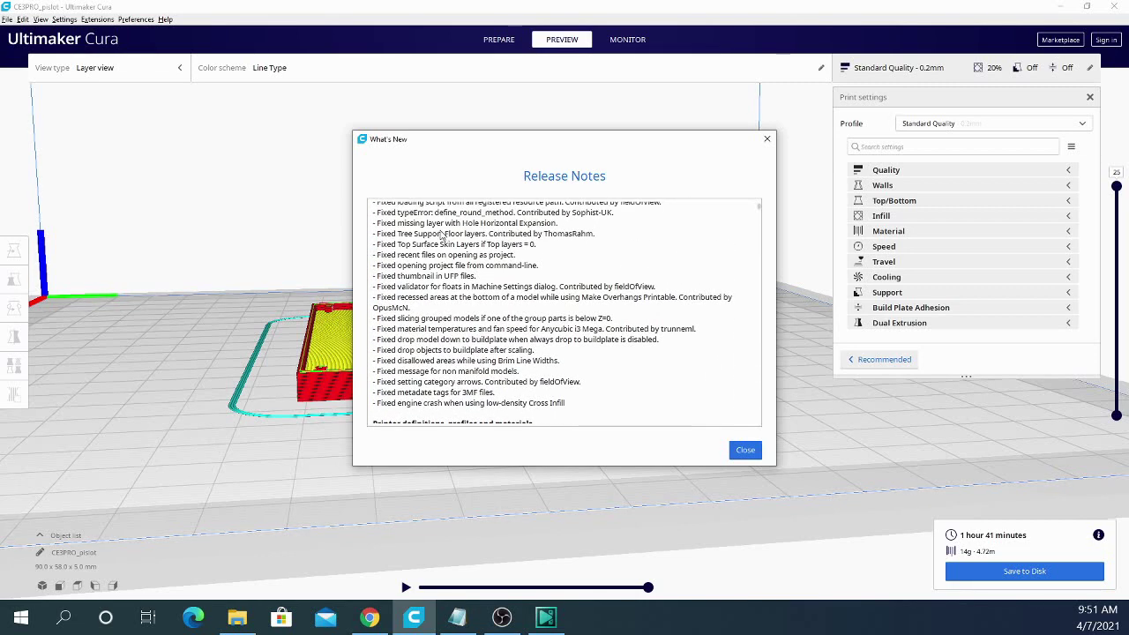
{"action": "scroll", "coordinate": [483, 405], "scroll_direction": "down", "scroll_amount": 7}
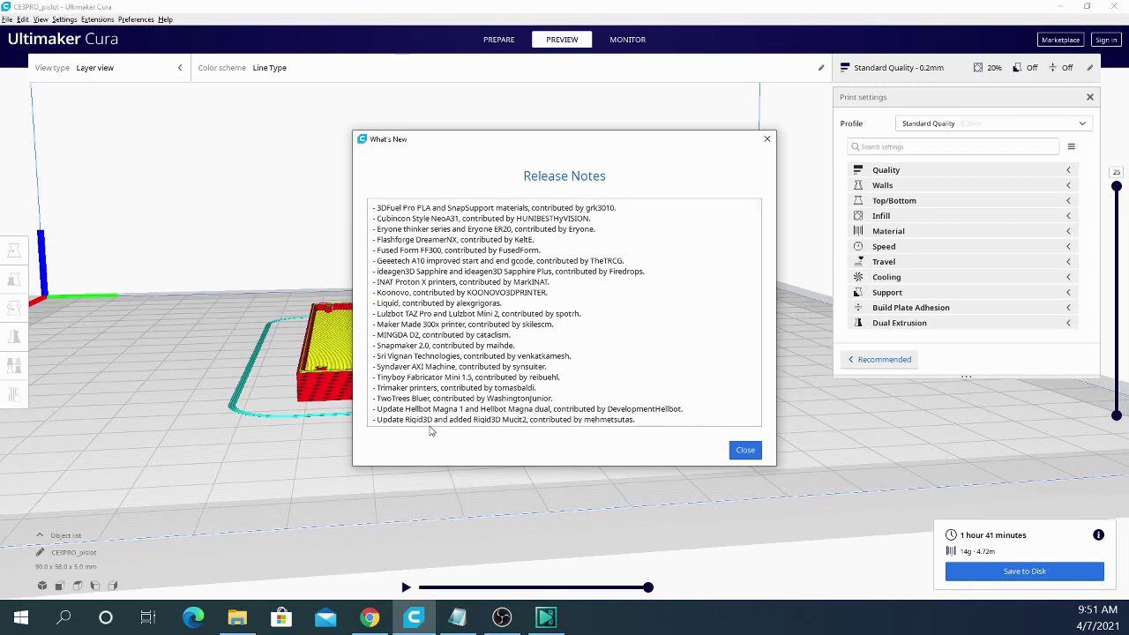
{"action": "scroll", "coordinate": [439, 391], "scroll_direction": "down", "scroll_amount": 2}
{"action": "scroll", "coordinate": [438, 392], "scroll_direction": "down", "scroll_amount": 4}
{"action": "scroll", "coordinate": [438, 393], "scroll_direction": "up", "scroll_amount": 9}
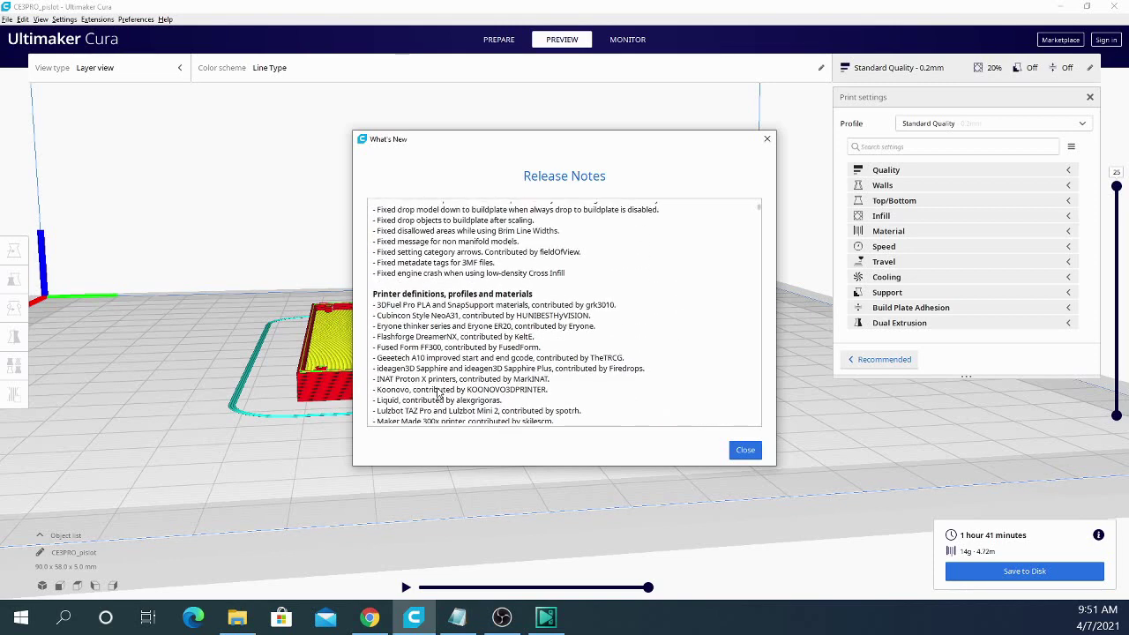
{"action": "scroll", "coordinate": [438, 394], "scroll_direction": "down", "scroll_amount": 4}
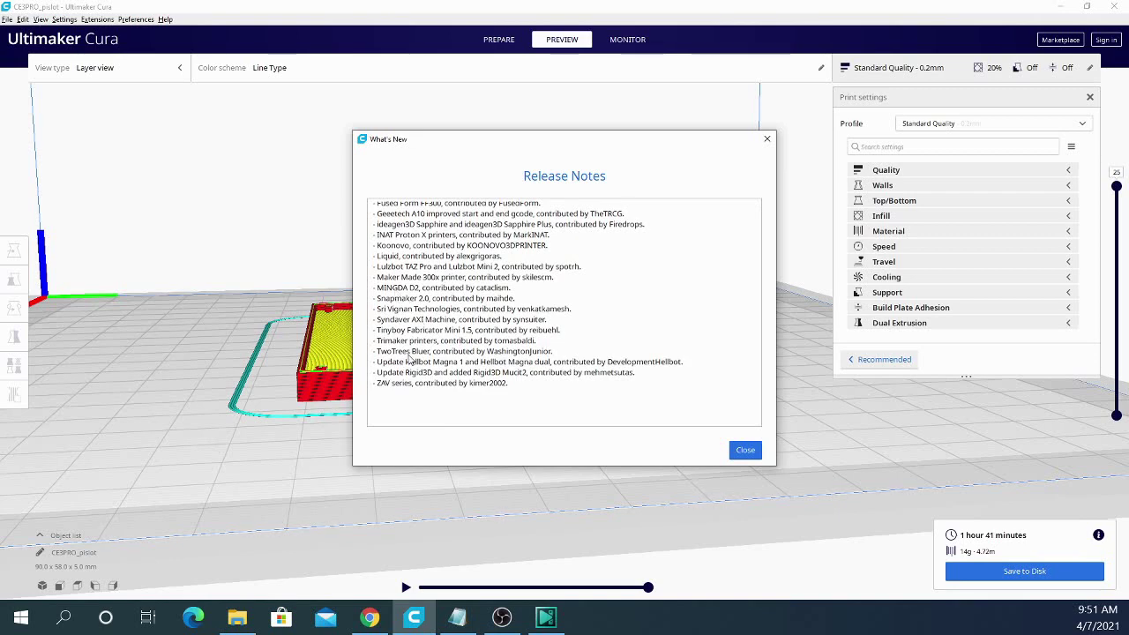
{"action": "scroll", "coordinate": [416, 381], "scroll_direction": "up", "scroll_amount": 1}
{"action": "scroll", "coordinate": [417, 381], "scroll_direction": "up", "scroll_amount": 1}
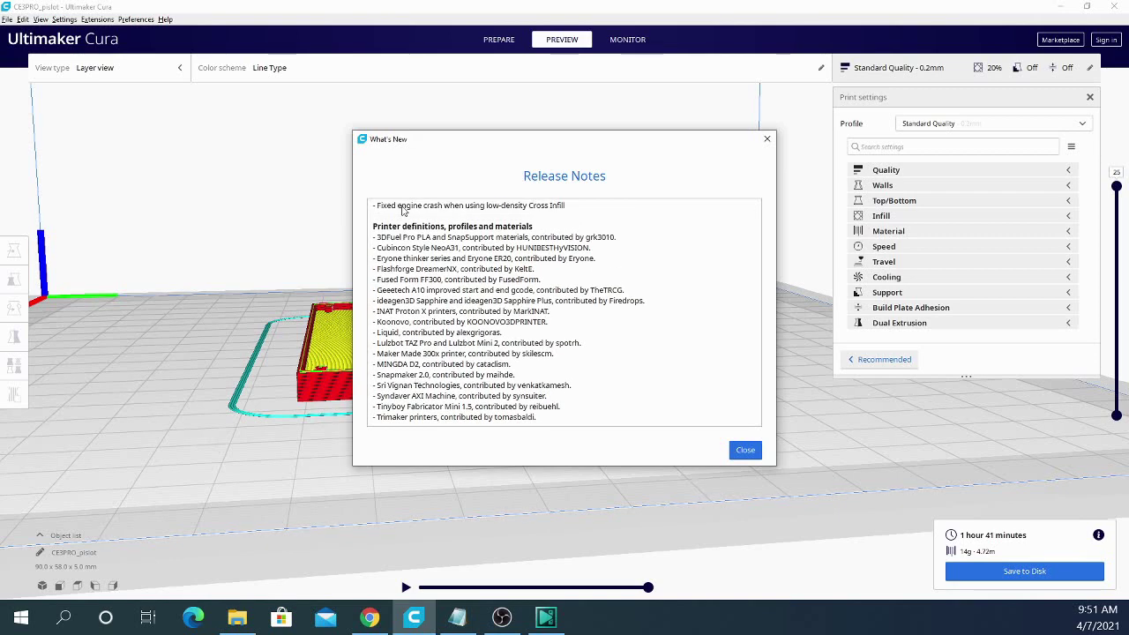
{"action": "scroll", "coordinate": [421, 362], "scroll_direction": "down", "scroll_amount": 5}
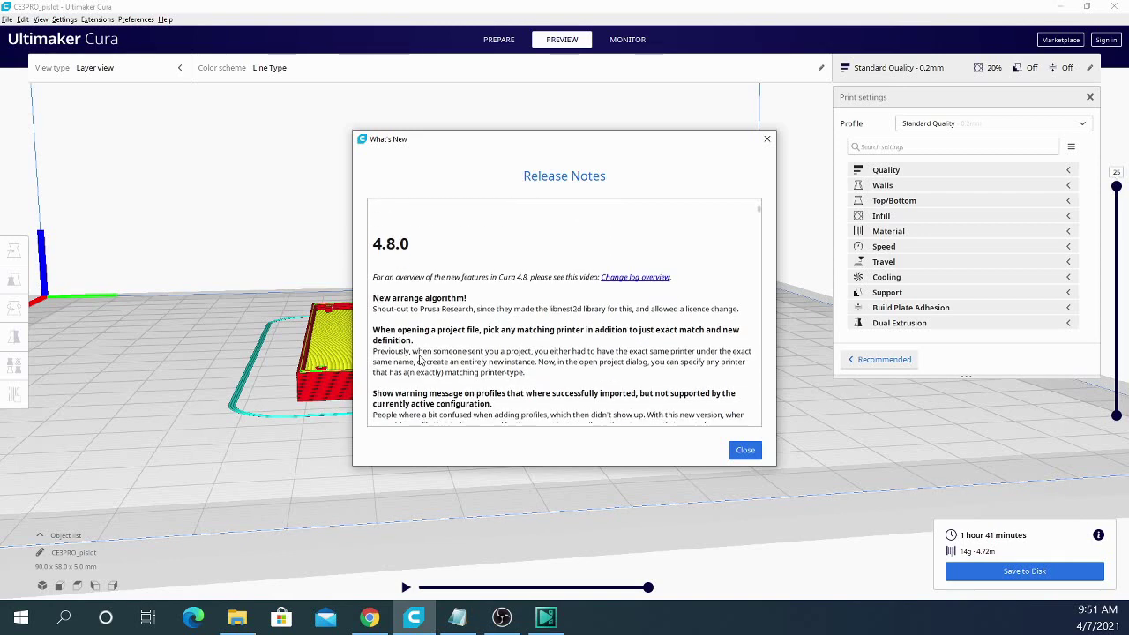
{"action": "scroll", "coordinate": [419, 361], "scroll_direction": "up", "scroll_amount": 8}
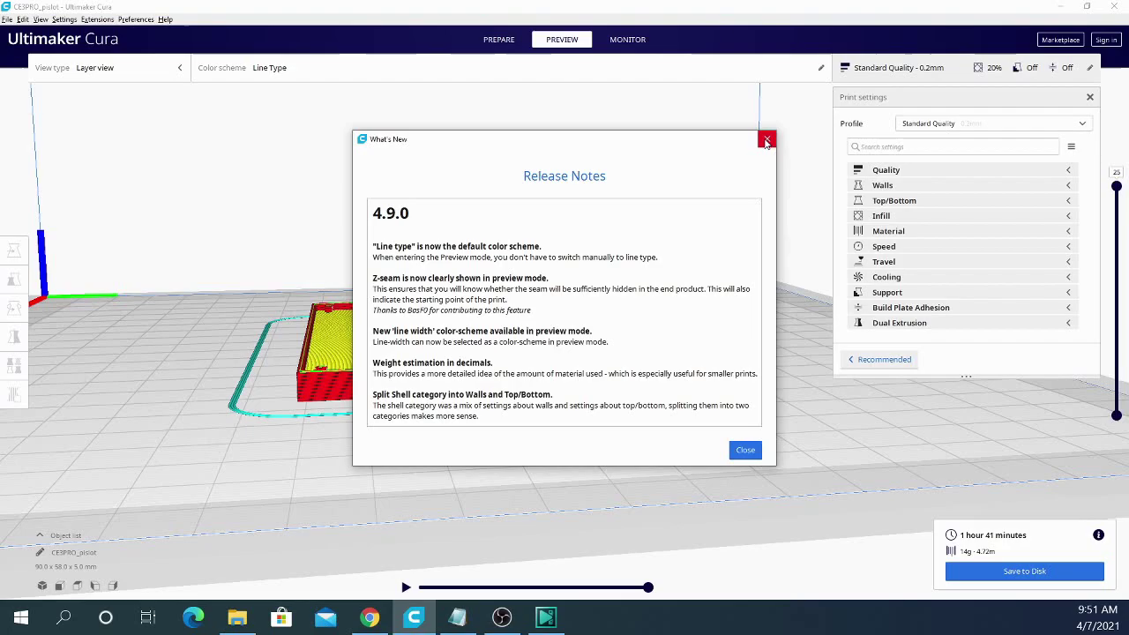
{"action": "left_click", "coordinate": [766, 141]}
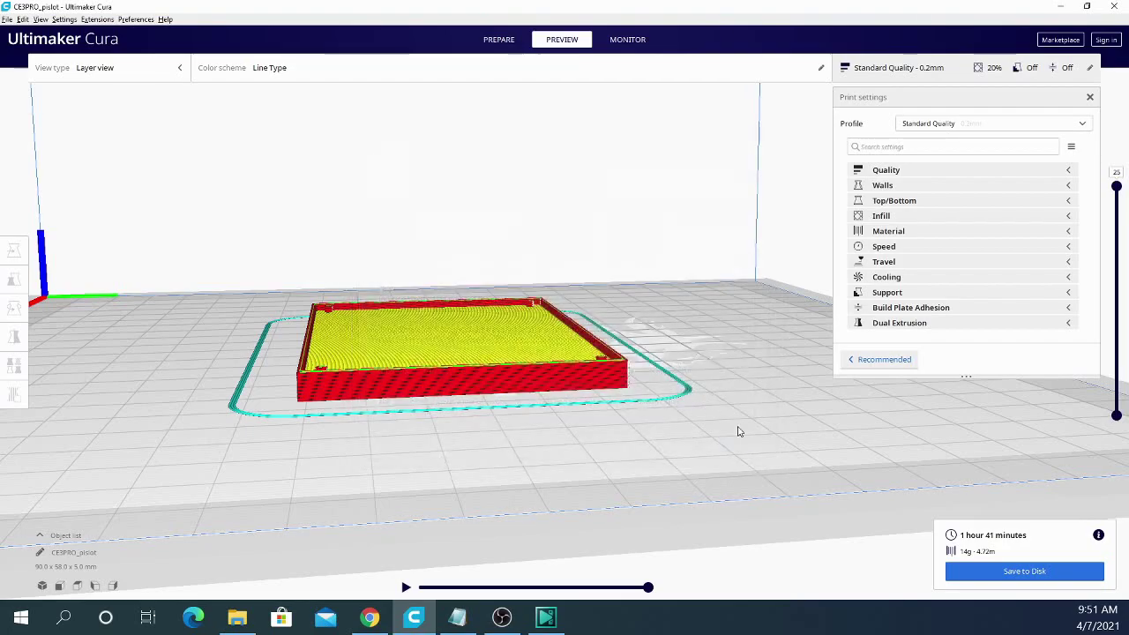
{"action": "right_click_drag", "start_coordinate": [739, 431], "coordinate": [755, 449]}
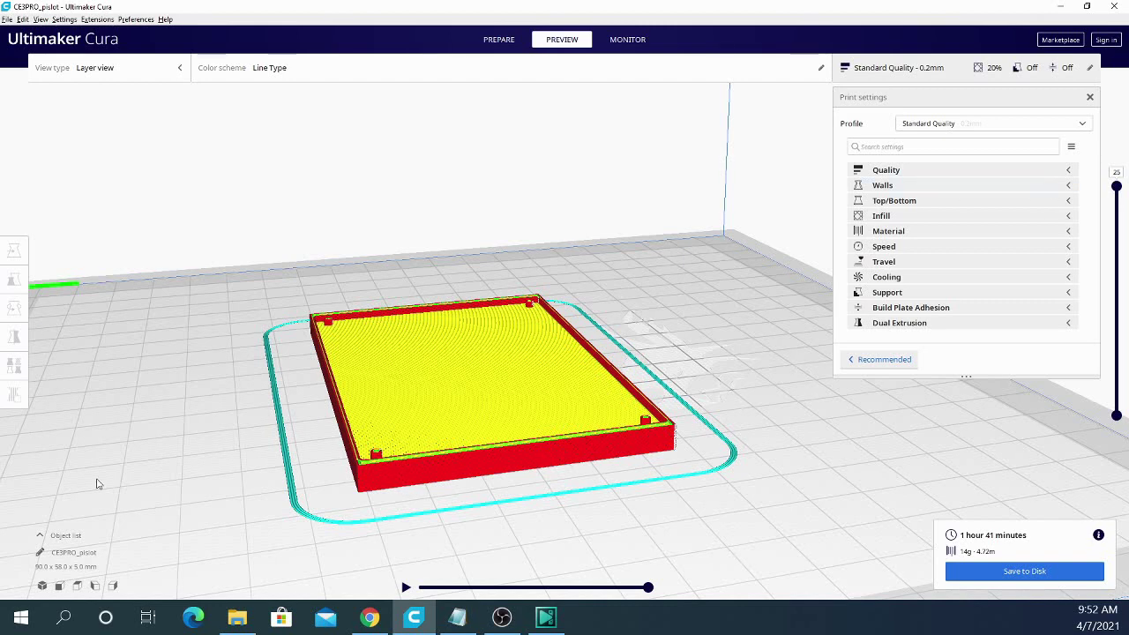
{"action": "right_click_drag", "start_coordinate": [97, 482], "coordinate": [151, 481]}
{"action": "scroll", "coordinate": [347, 450], "scroll_direction": "down", "scroll_amount": 3}
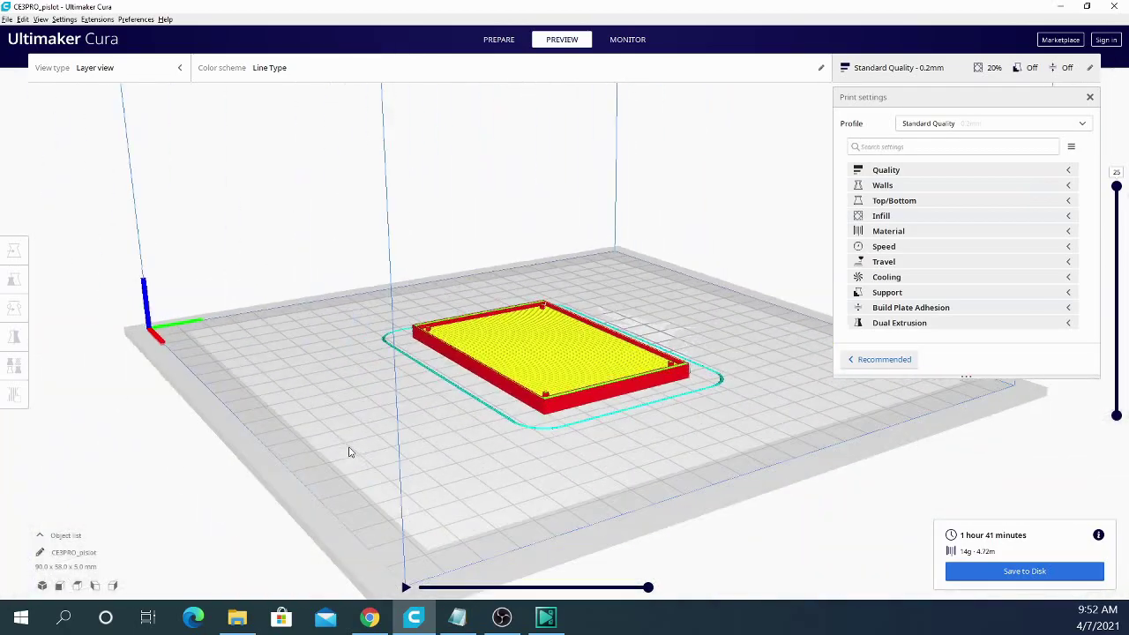
{"action": "right_click_drag", "start_coordinate": [558, 475], "coordinate": [348, 449]}
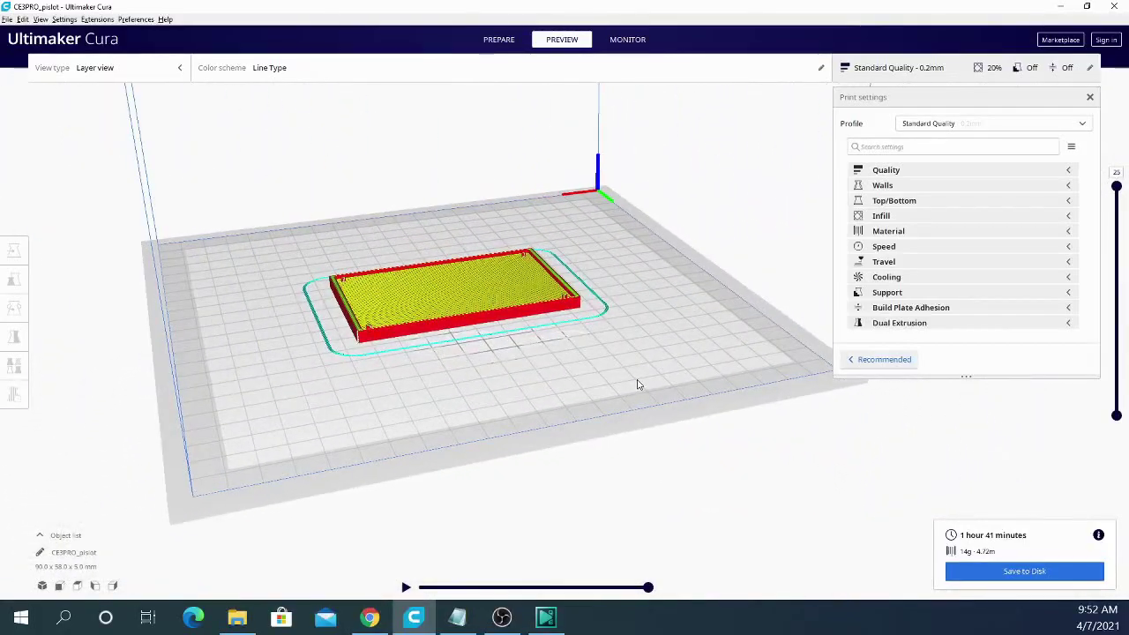
{"action": "right_click_drag", "start_coordinate": [638, 383], "coordinate": [747, 426]}
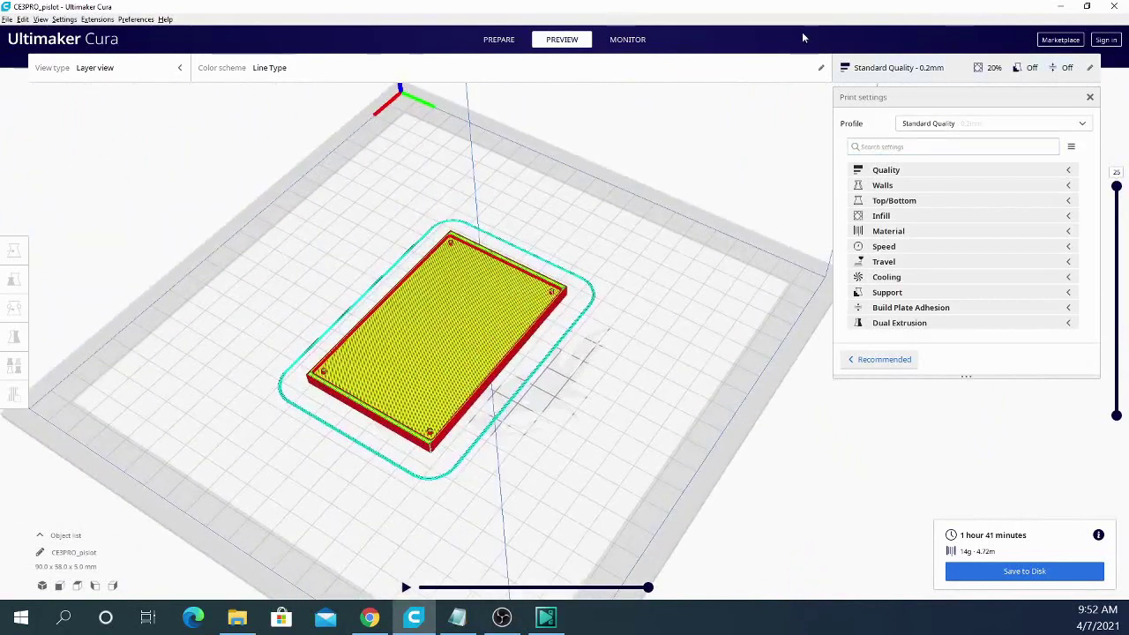